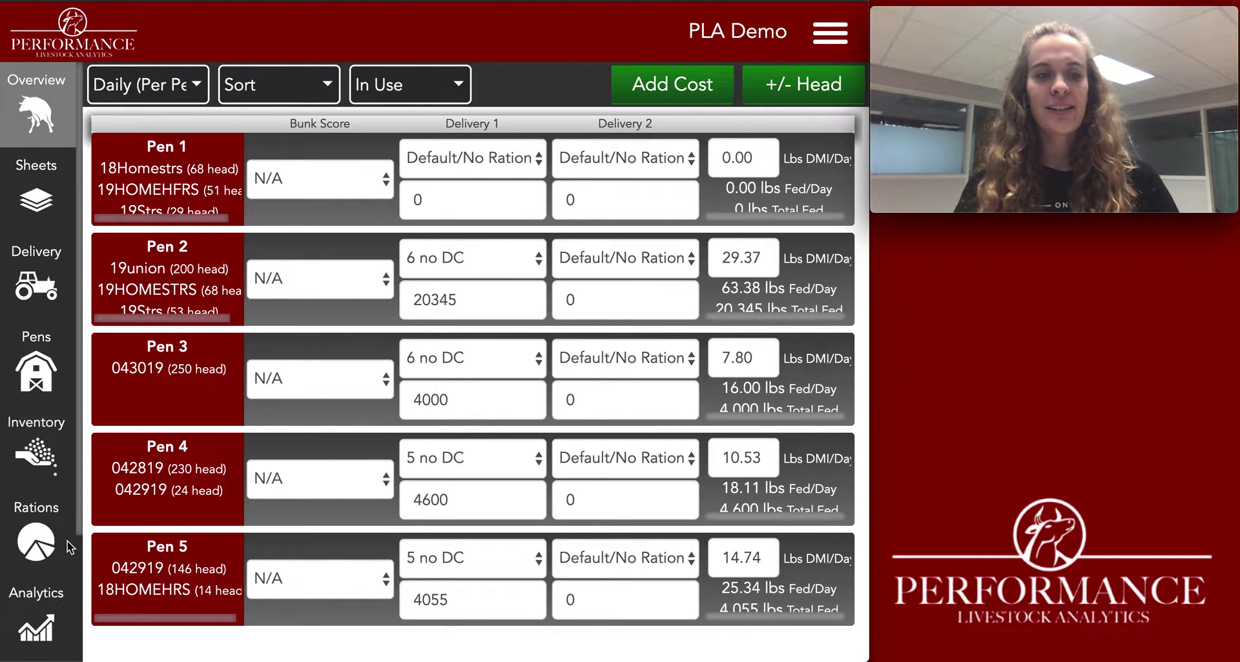
Step: Open the Rations list and start a new ration with the name field ready
{"action": "left_click", "coordinate": [31, 549]}
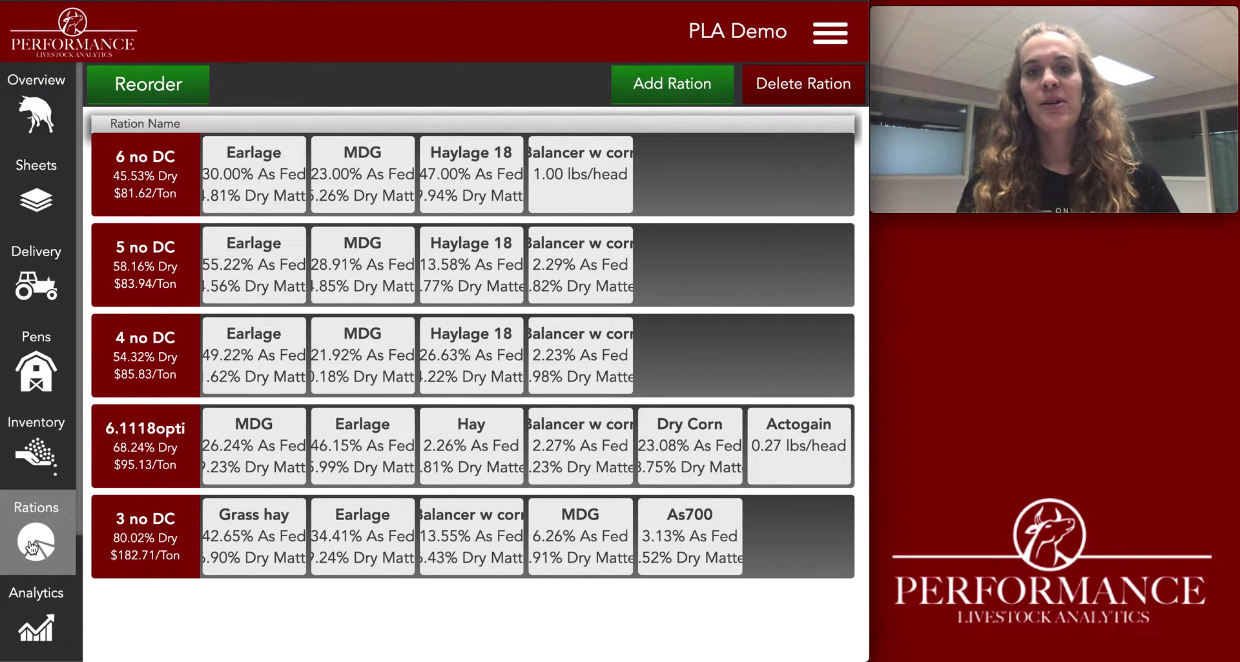
{"action": "left_click", "coordinate": [657, 91]}
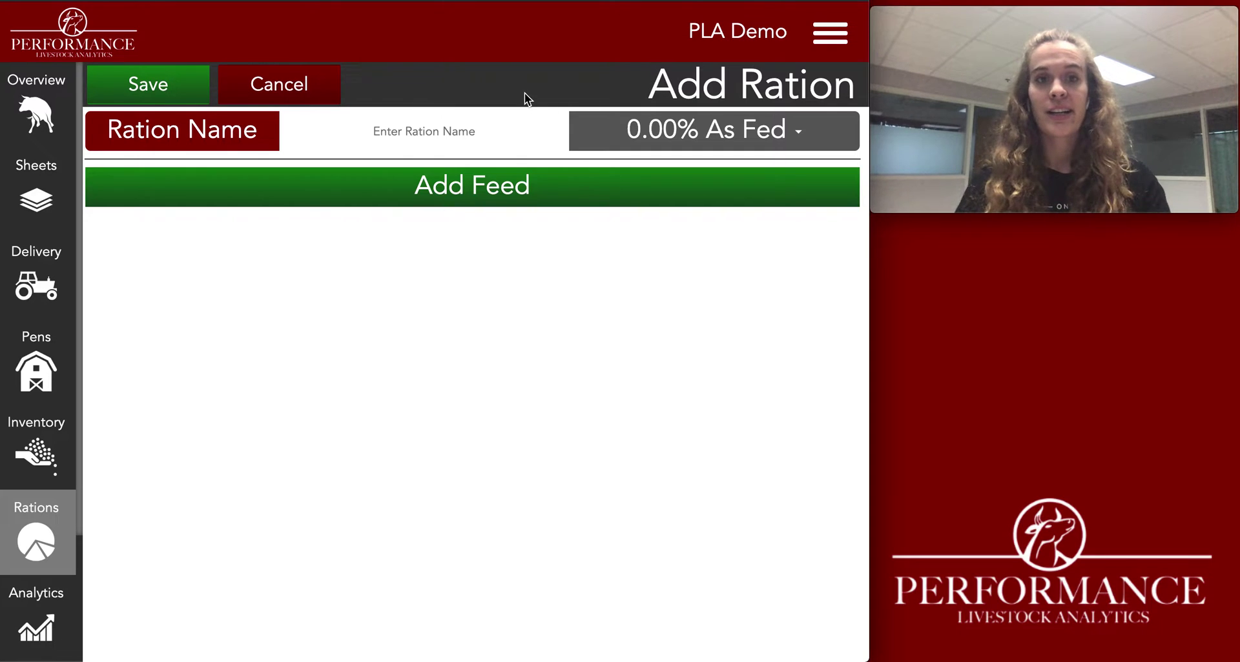
{"action": "left_click", "coordinate": [444, 134]}
Step: Name the ration 'Ration' and add five empty feed lines
{"action": "type", "text": "Ration"}
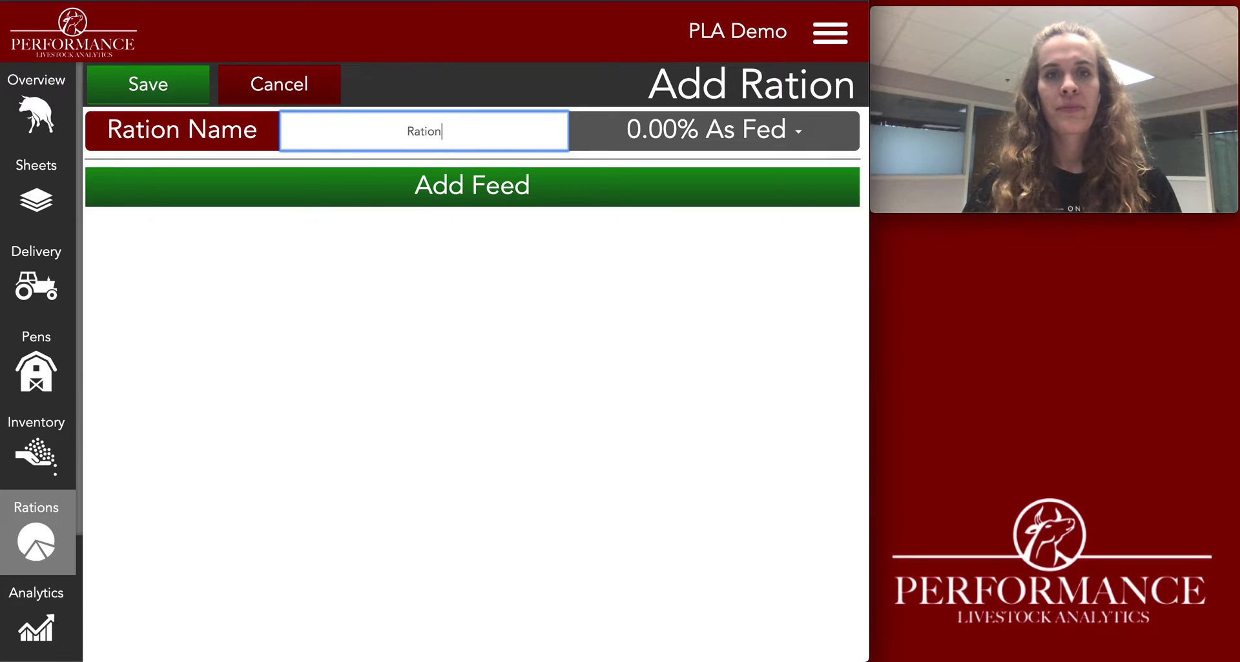
{"action": "left_click", "coordinate": [482, 183]}
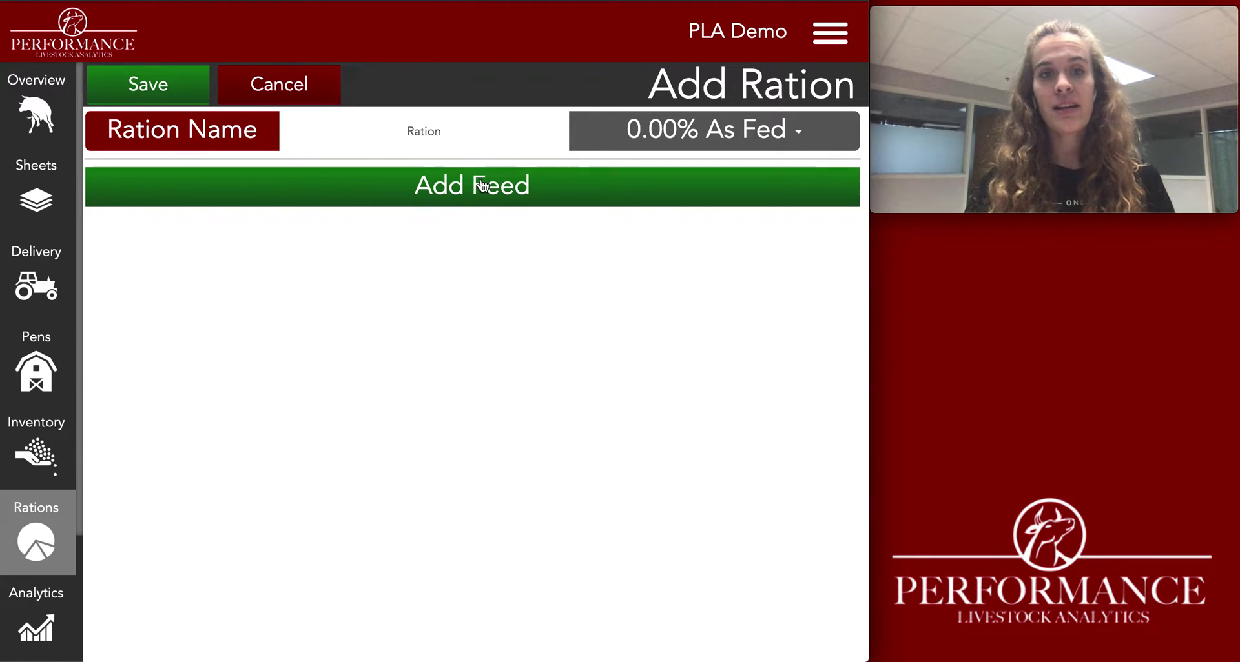
{"action": "left_click", "coordinate": [479, 237]}
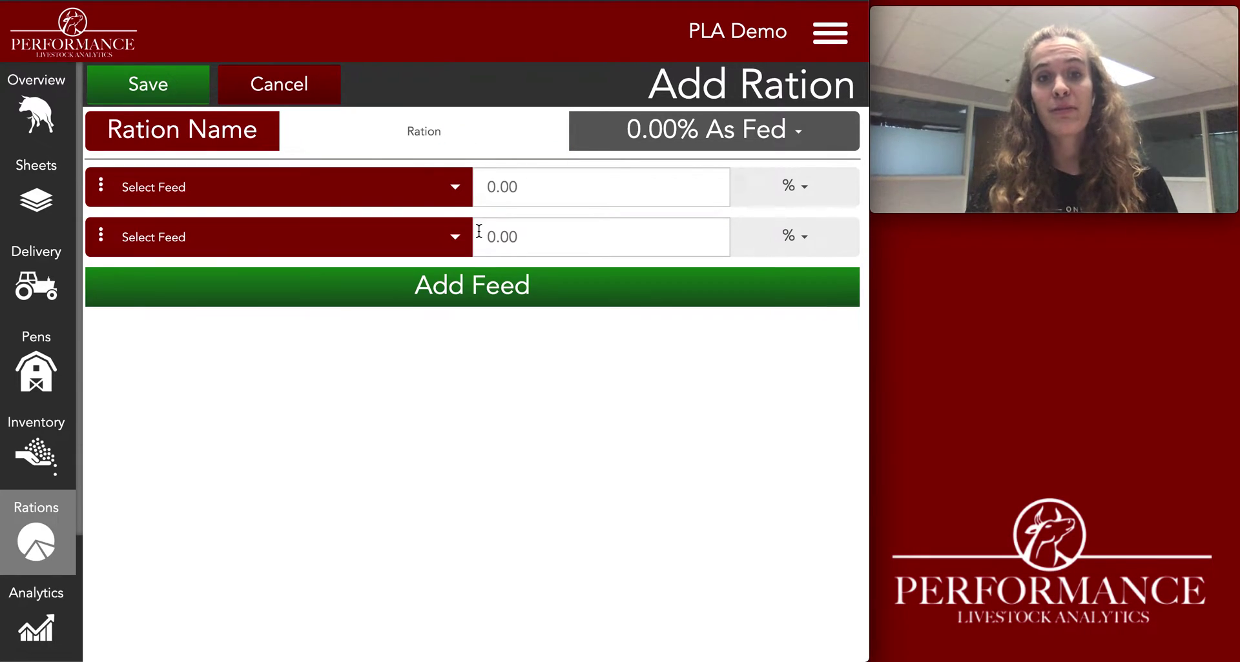
{"action": "left_click", "coordinate": [475, 289]}
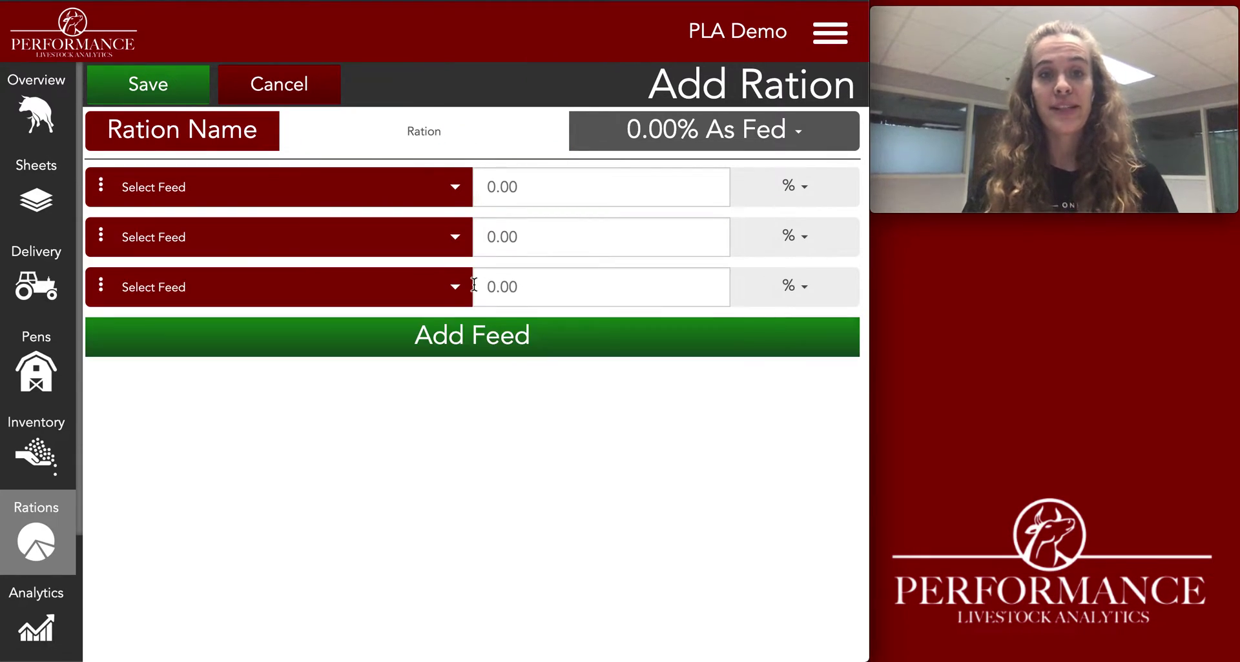
{"action": "left_click", "coordinate": [466, 338]}
{"action": "left_click", "coordinate": [461, 386]}
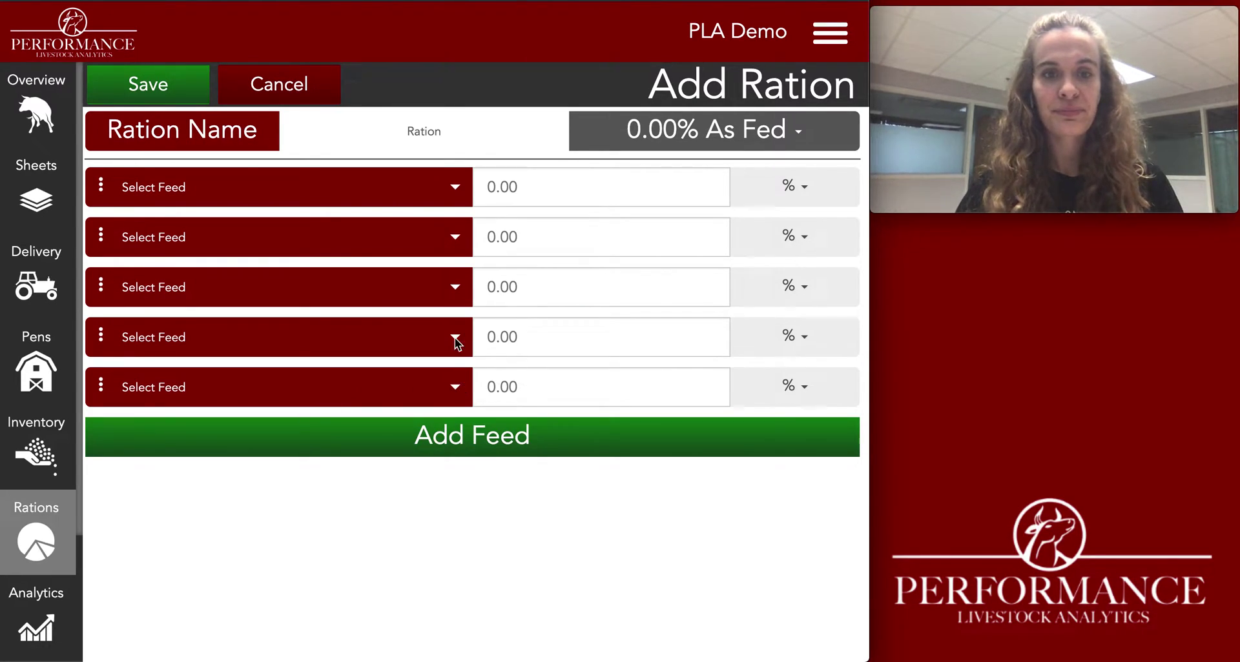
Step: Choose Dry Corn, Hay, MDG, Earlage and Balancer w corn for the five feed lines
{"action": "left_click", "coordinate": [455, 190]}
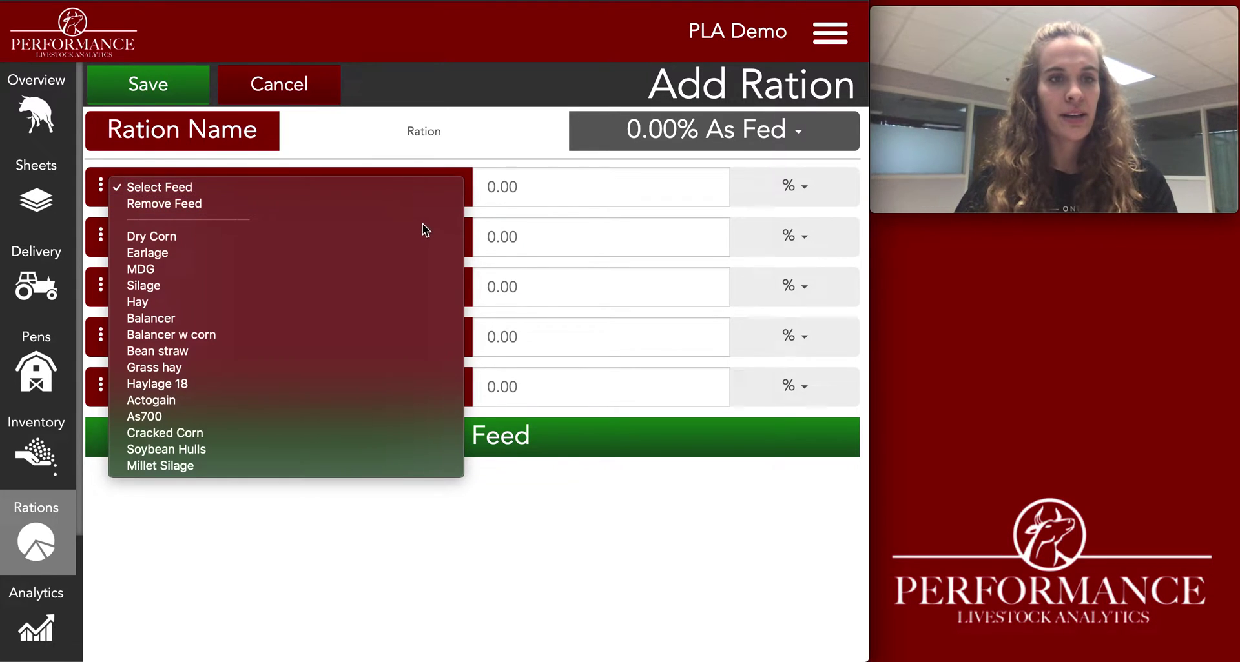
{"action": "left_click", "coordinate": [409, 238]}
{"action": "left_click", "coordinate": [372, 250]}
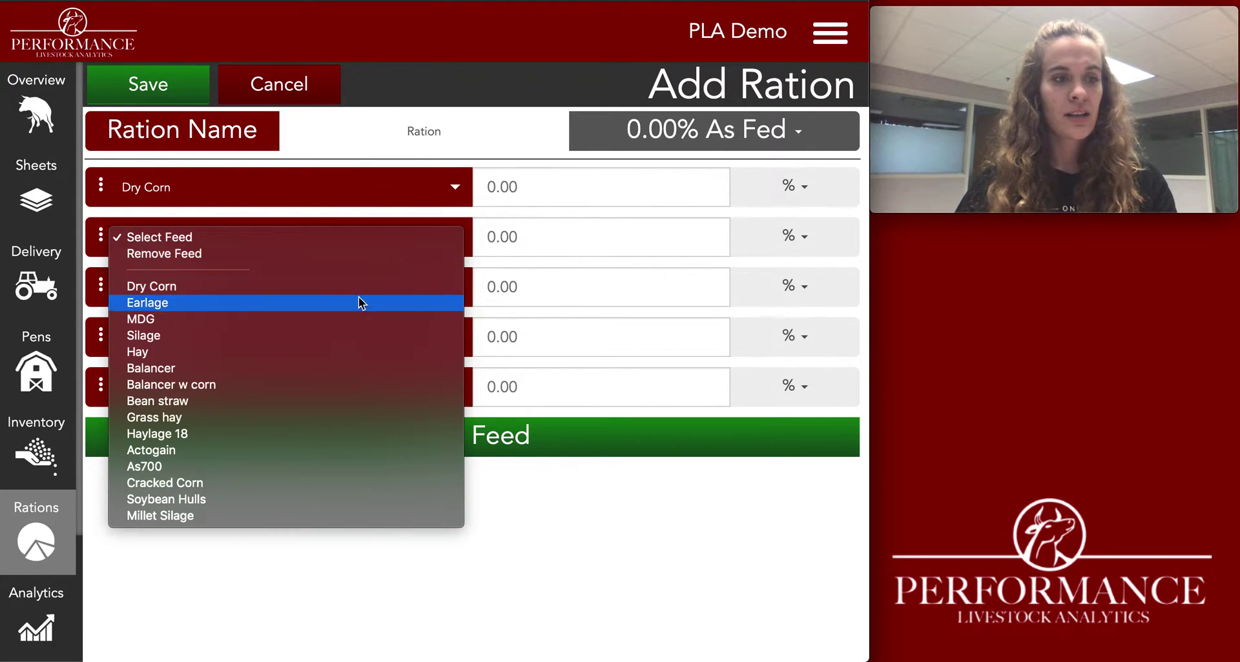
{"action": "left_click", "coordinate": [347, 353]}
{"action": "left_click", "coordinate": [318, 290]}
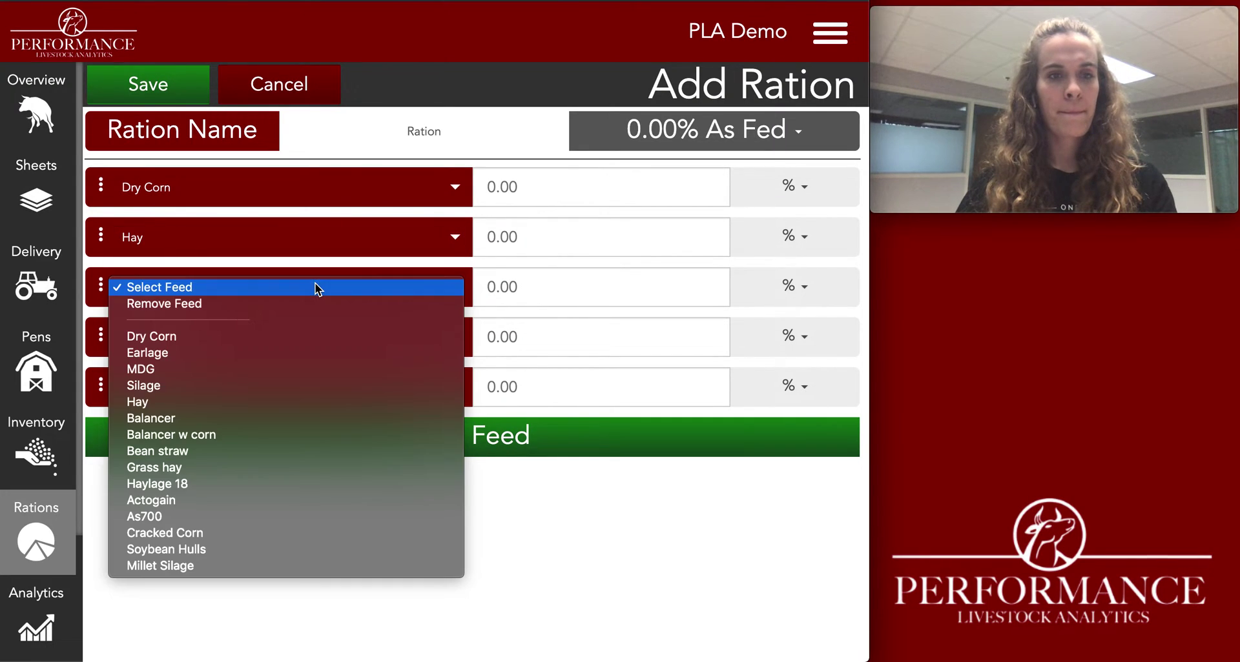
{"action": "left_click", "coordinate": [284, 362]}
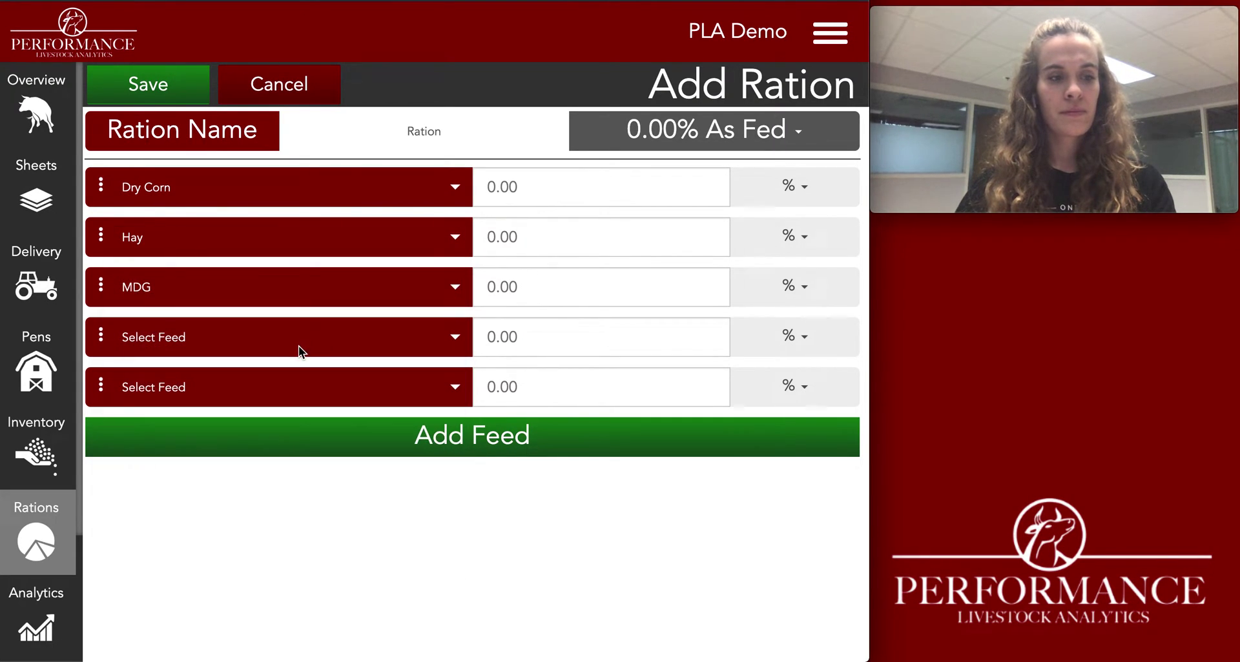
{"action": "left_click", "coordinate": [299, 346]}
{"action": "left_click", "coordinate": [277, 402]}
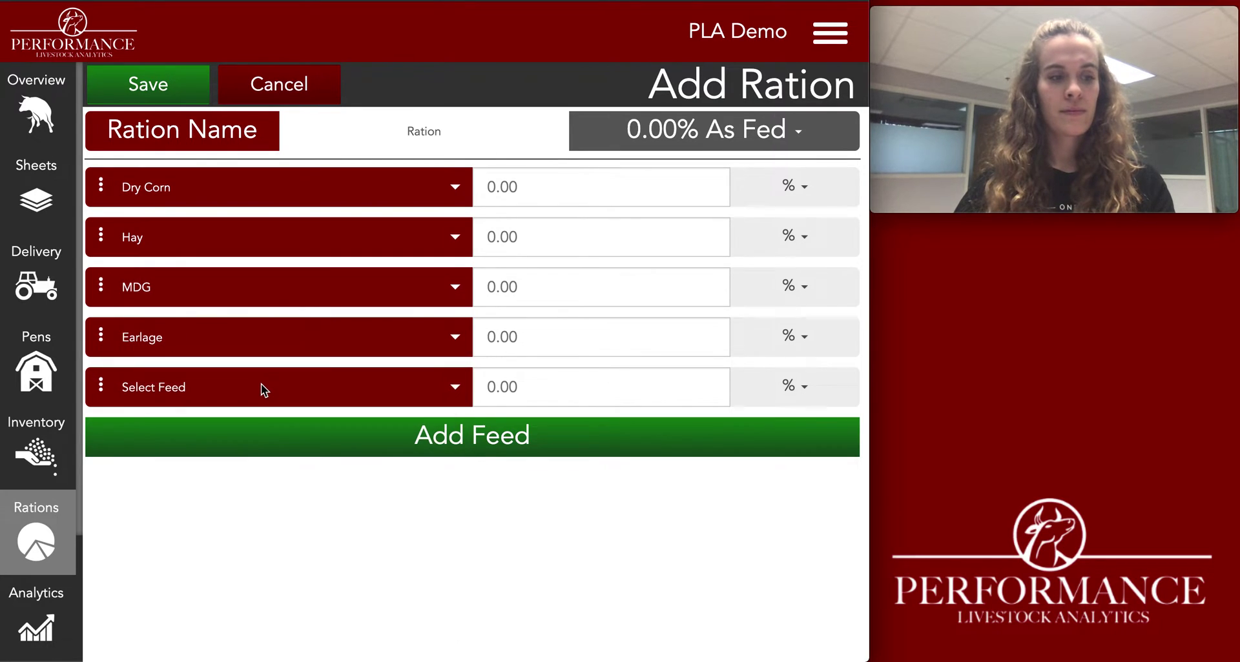
{"action": "left_click", "coordinate": [263, 389]}
{"action": "left_click", "coordinate": [240, 536]}
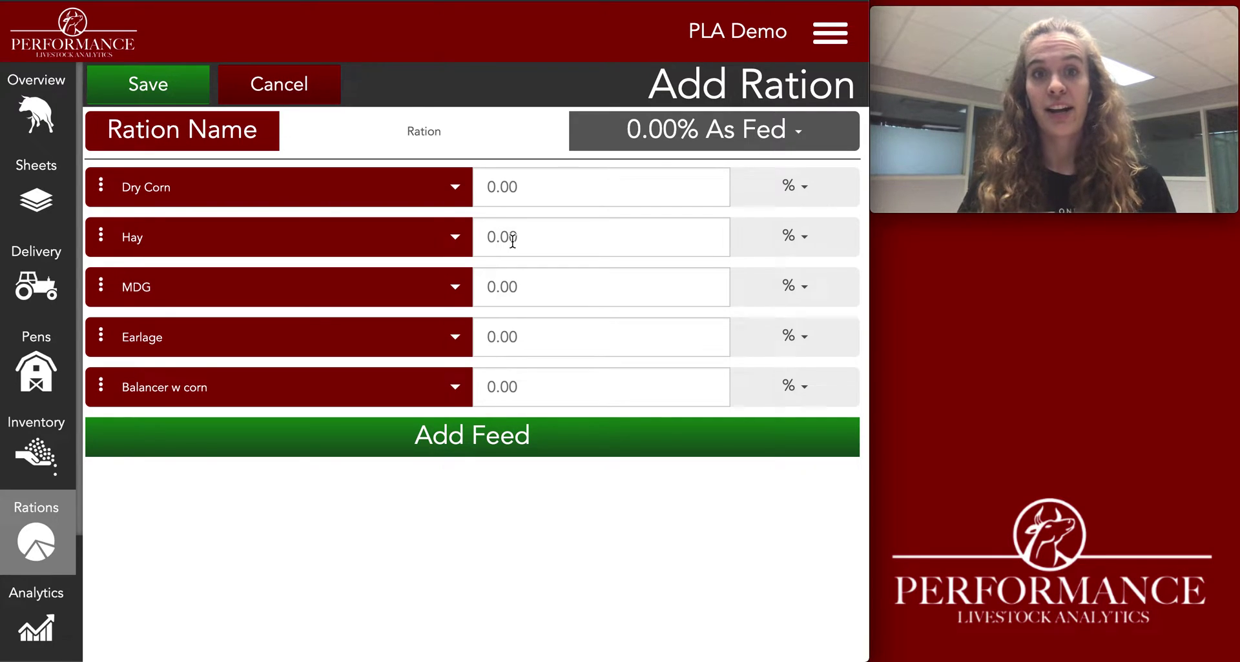
Step: Enter as-fed shares: Dry Corn 10, Hay 2.5, MDG 40, Earlage 44.95, Balancer 2.55
{"action": "left_click", "coordinate": [512, 186]}
{"action": "type", "text": "10"}
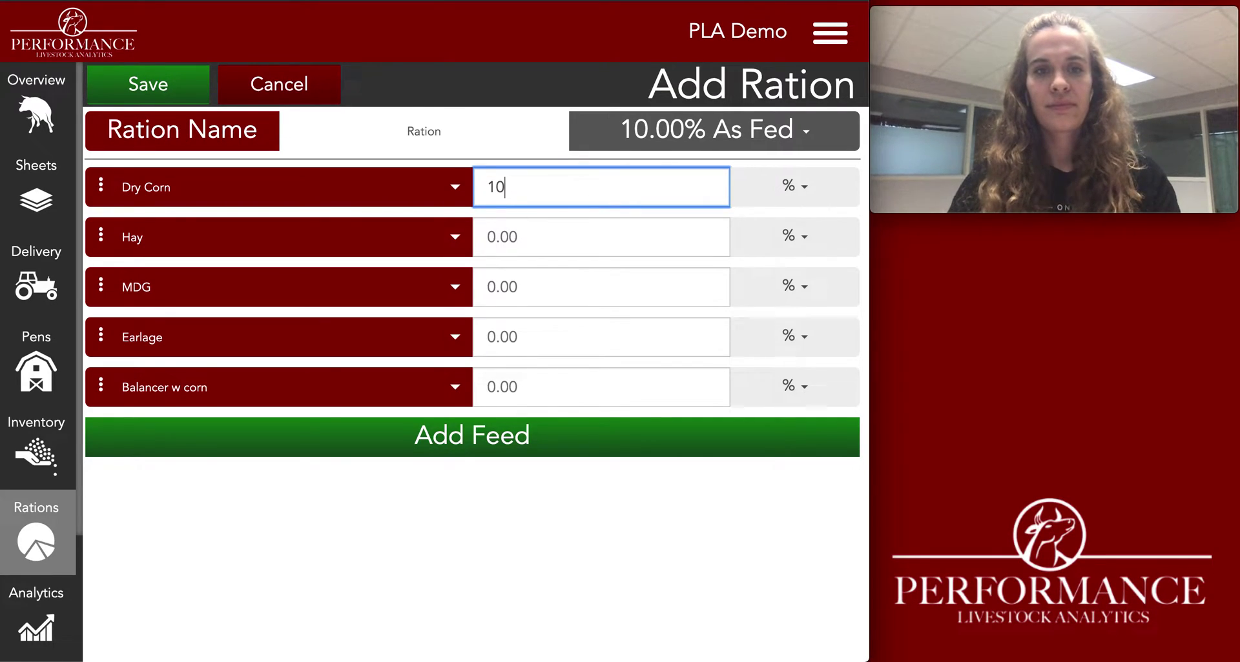
{"action": "left_click", "coordinate": [516, 238]}
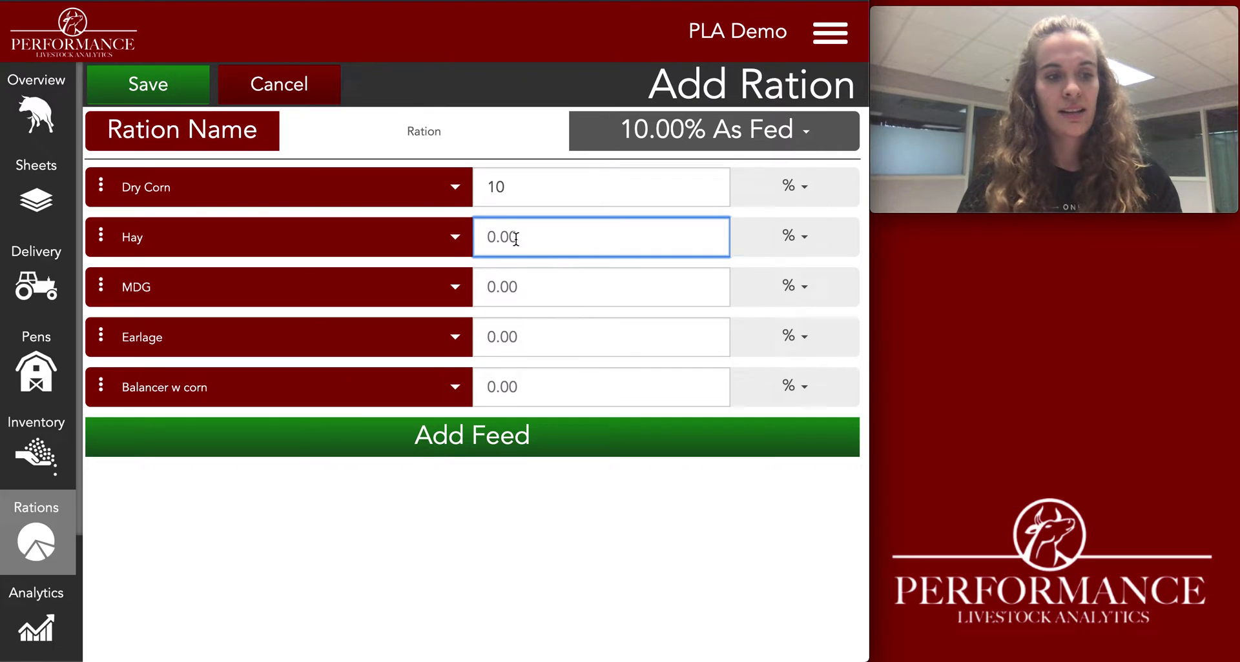
{"action": "type", "text": "2.5"}
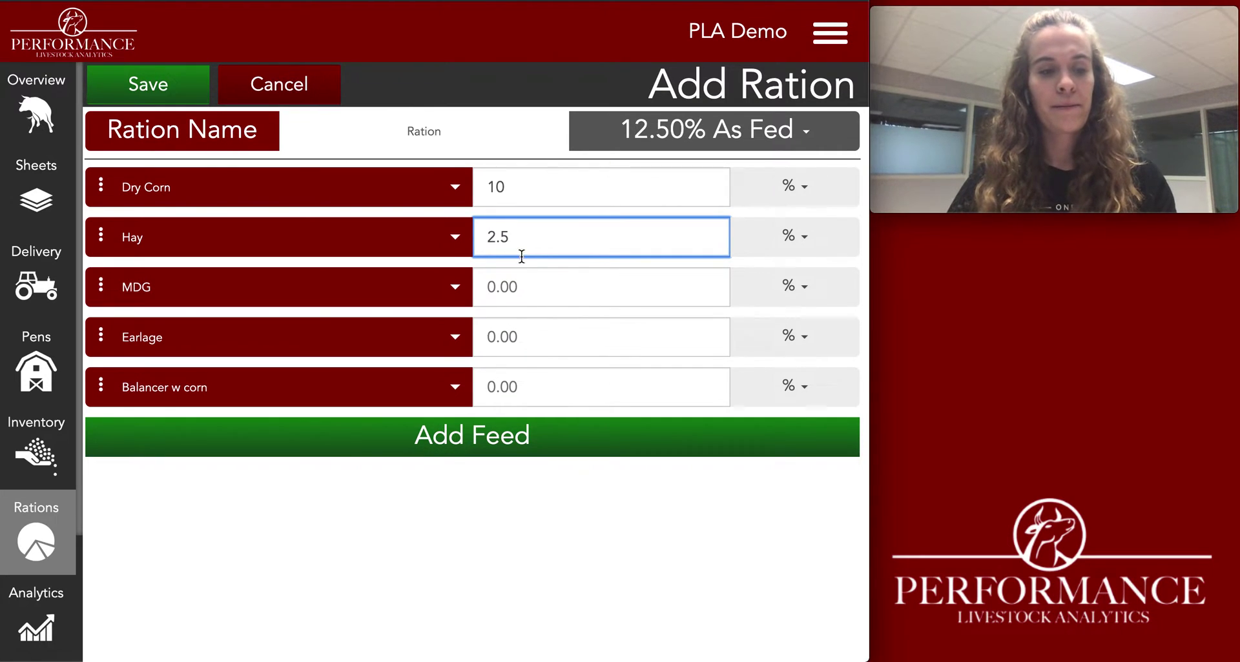
{"action": "left_click", "coordinate": [522, 284]}
{"action": "type", "text": "40"}
{"action": "left_click", "coordinate": [539, 338]}
{"action": "type", "text": "44.95"}
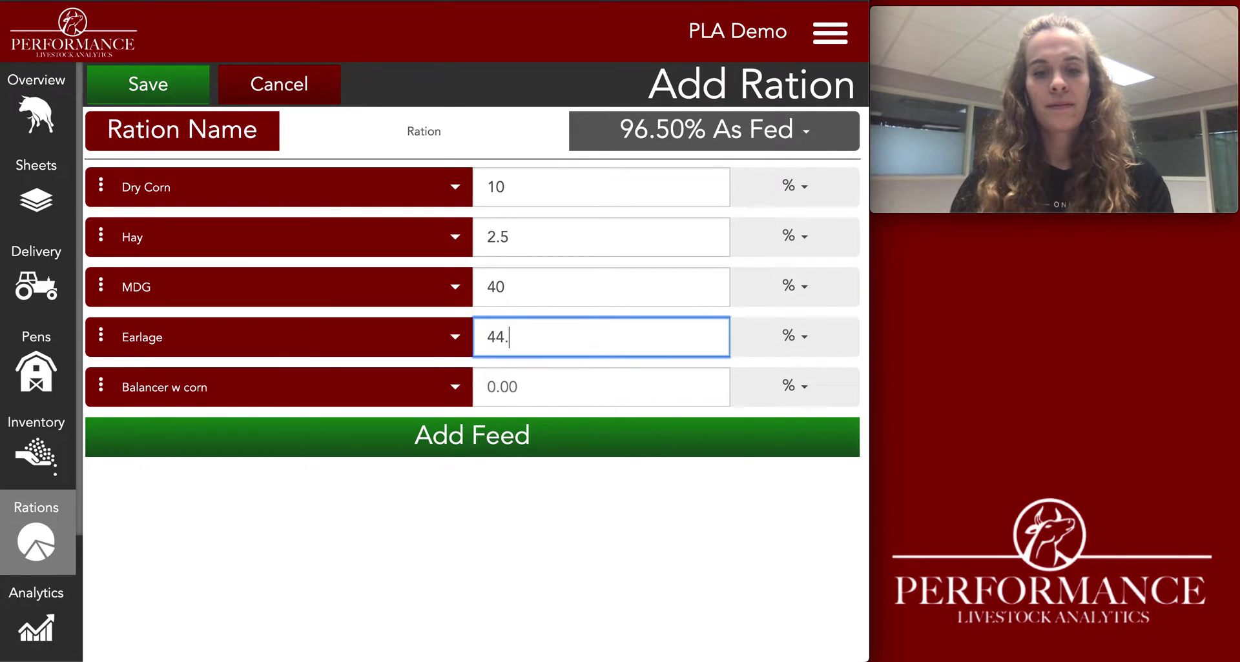
{"action": "left_click", "coordinate": [548, 388]}
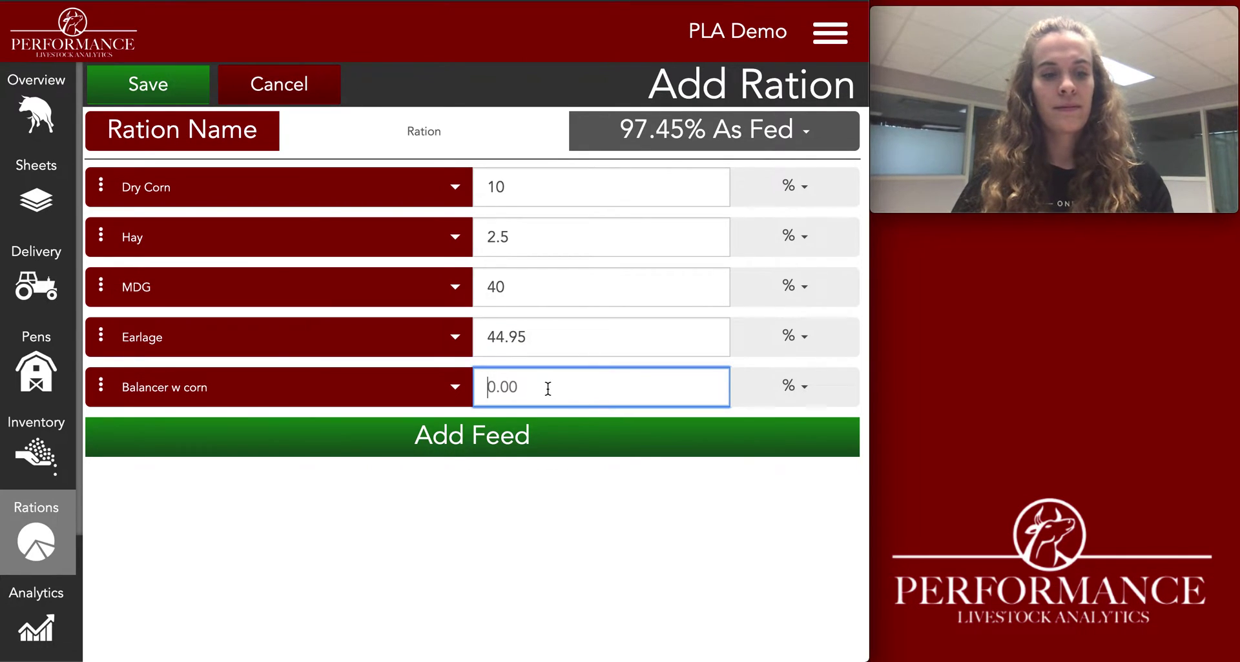
{"action": "type", "text": "2.55"}
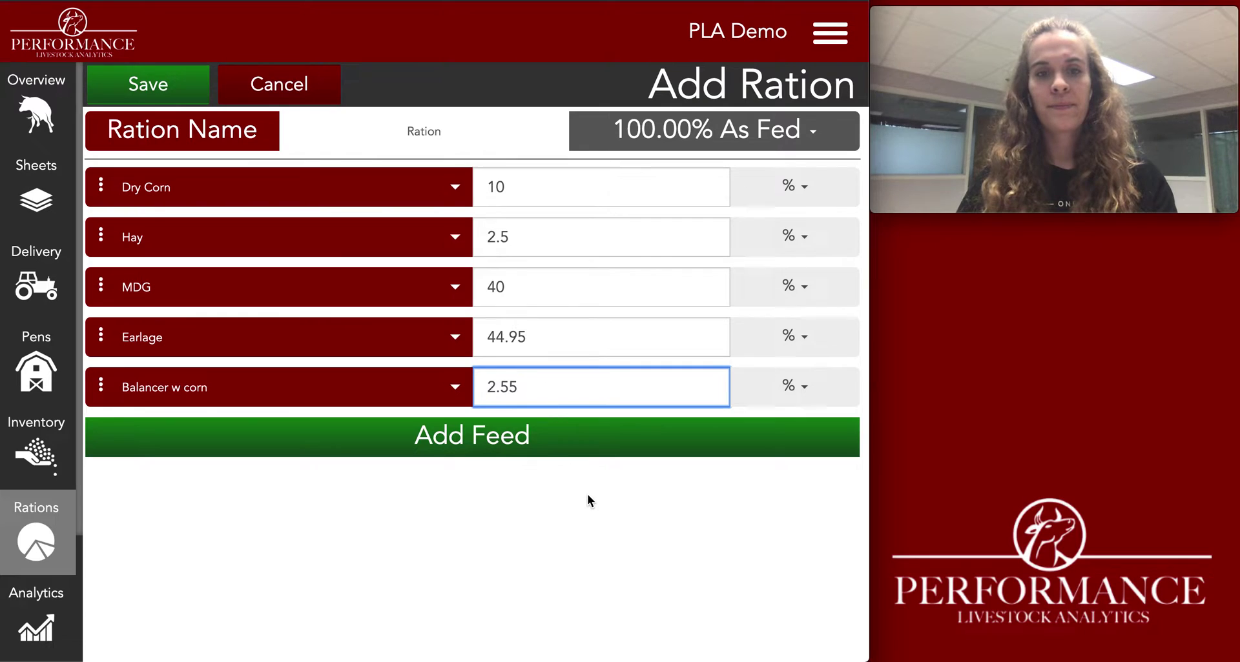
{"action": "left_click", "coordinate": [586, 493]}
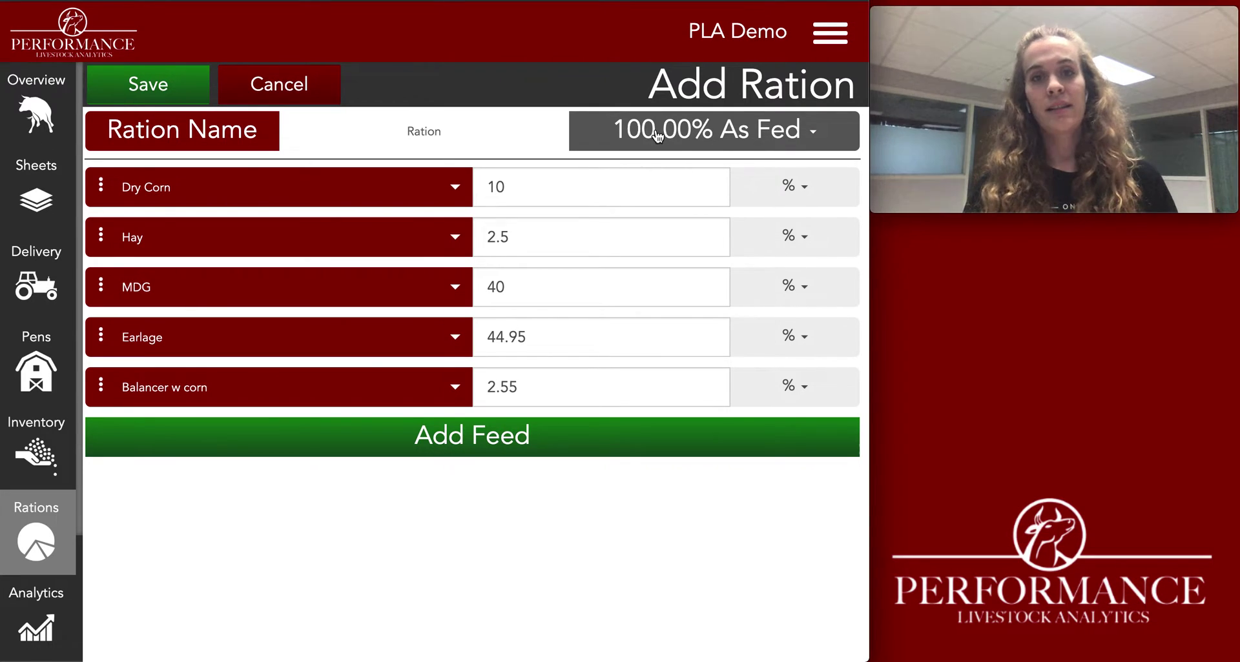
Step: Switch the total to By Dry and back to As Fed, then add a sixth feed line
{"action": "left_click", "coordinate": [794, 142]}
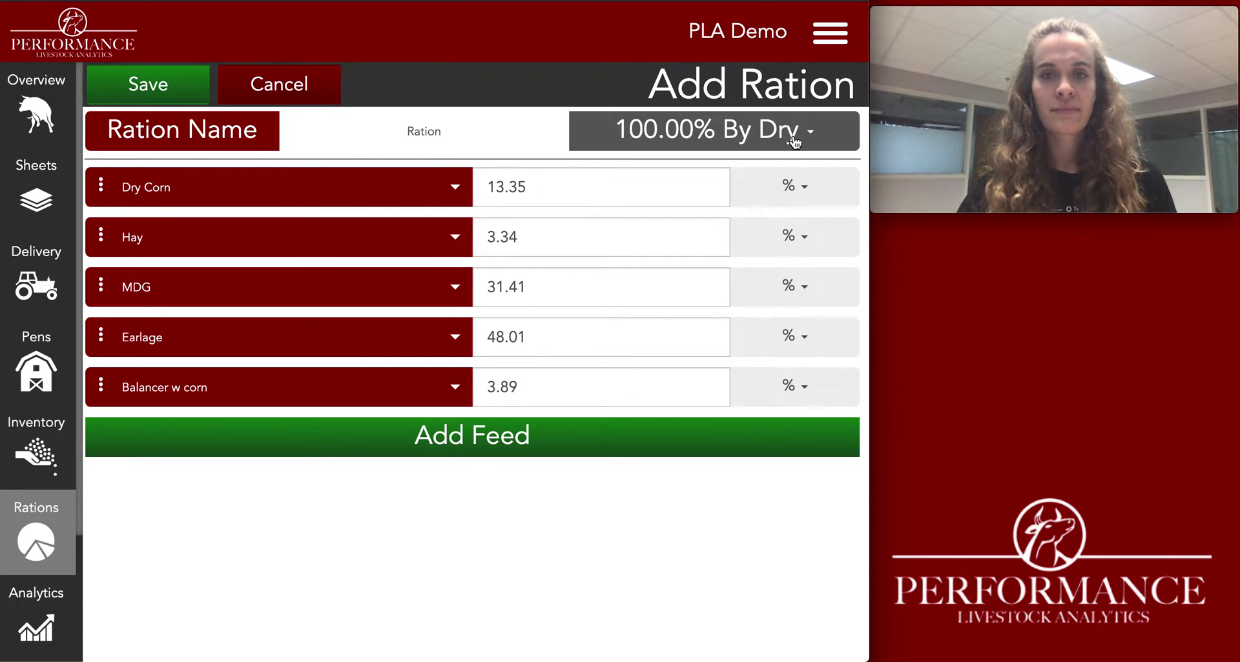
{"action": "left_click", "coordinate": [794, 142]}
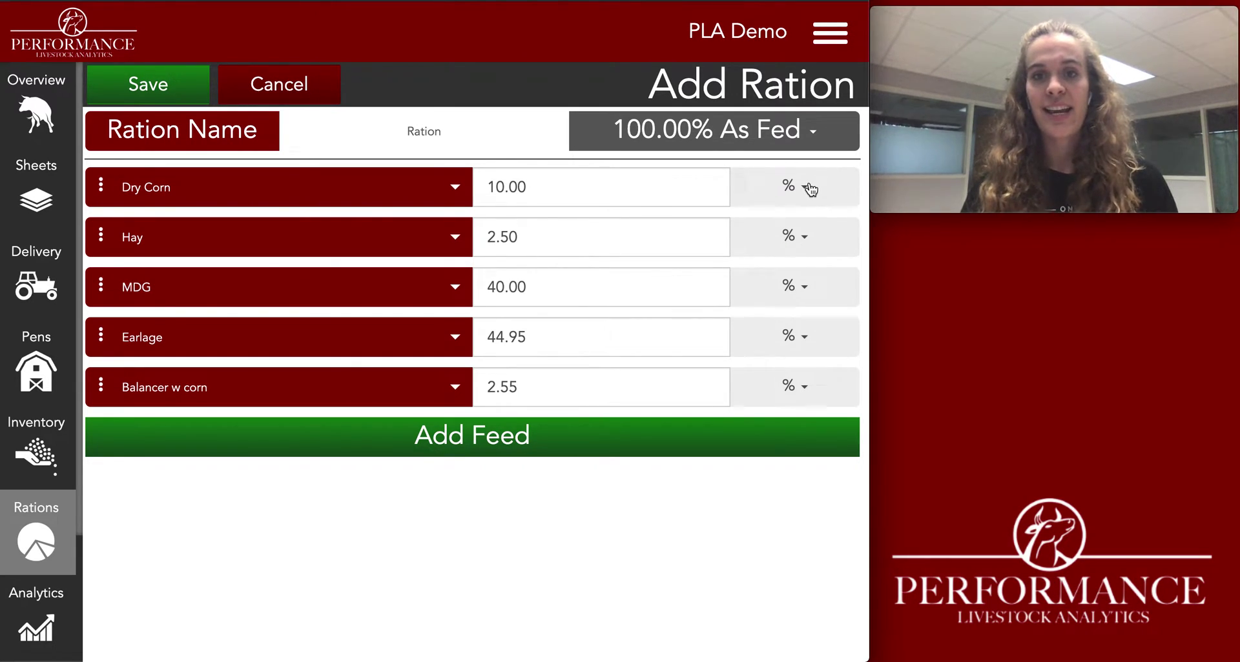
{"action": "left_click", "coordinate": [746, 436]}
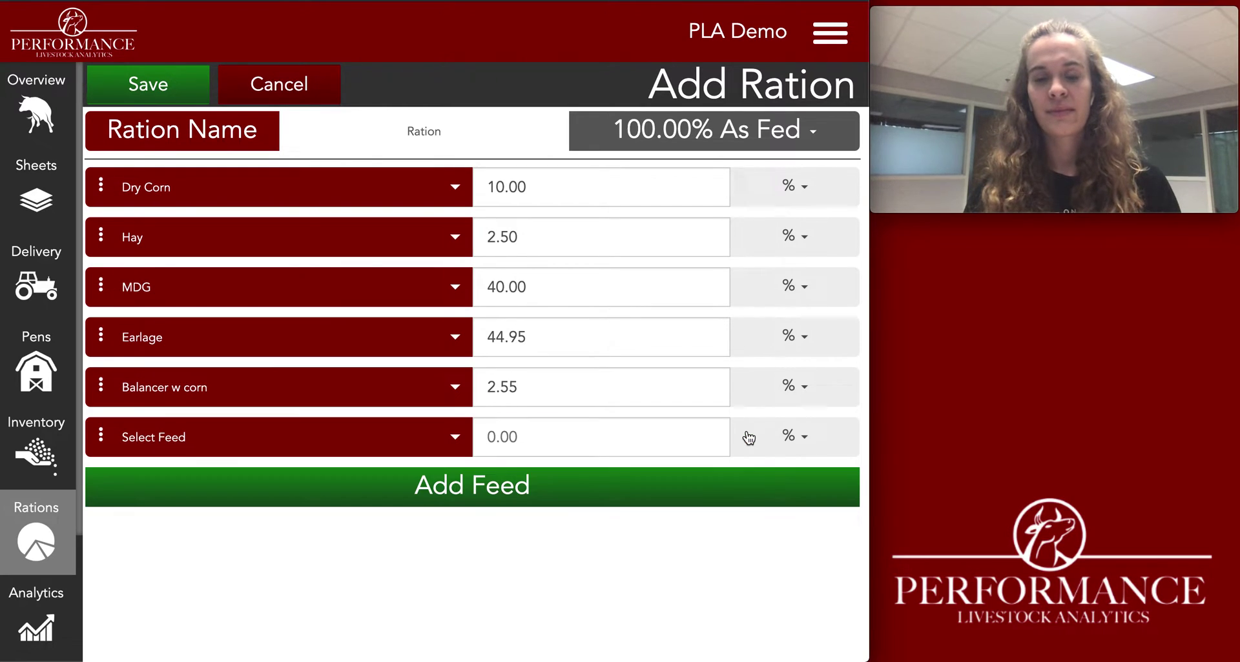
Step: Set the sixth feed line's unit to lbs per head and save the ration
{"action": "left_click", "coordinate": [805, 438]}
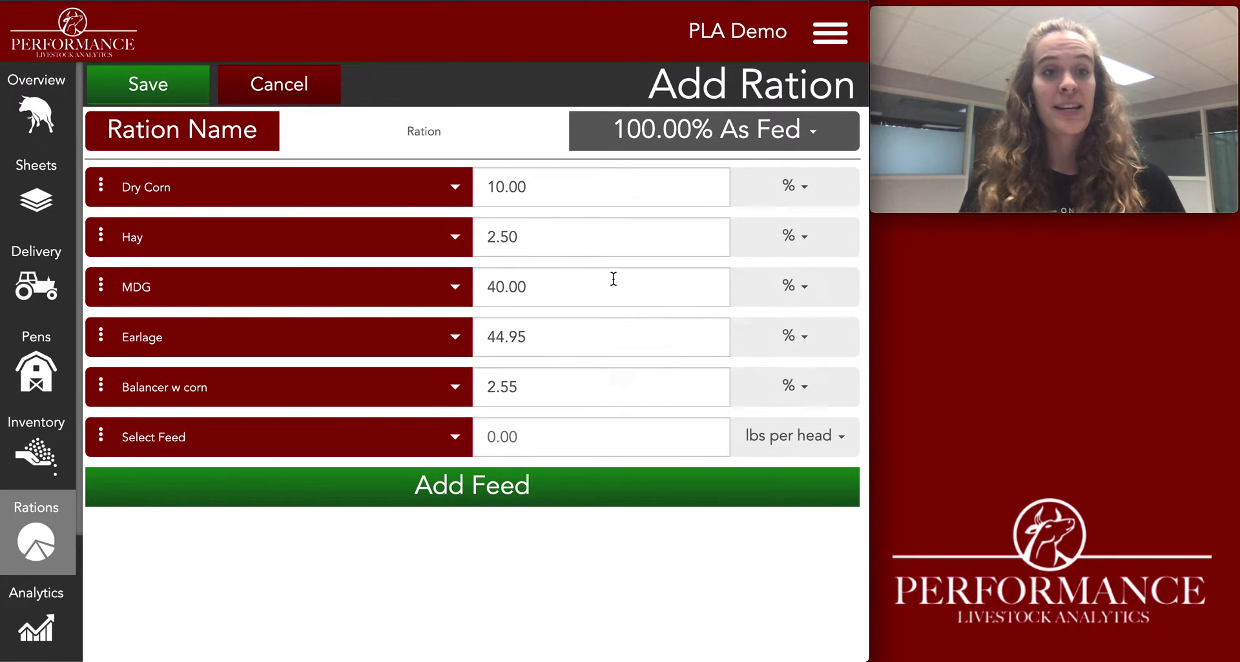
{"action": "left_click", "coordinate": [178, 92]}
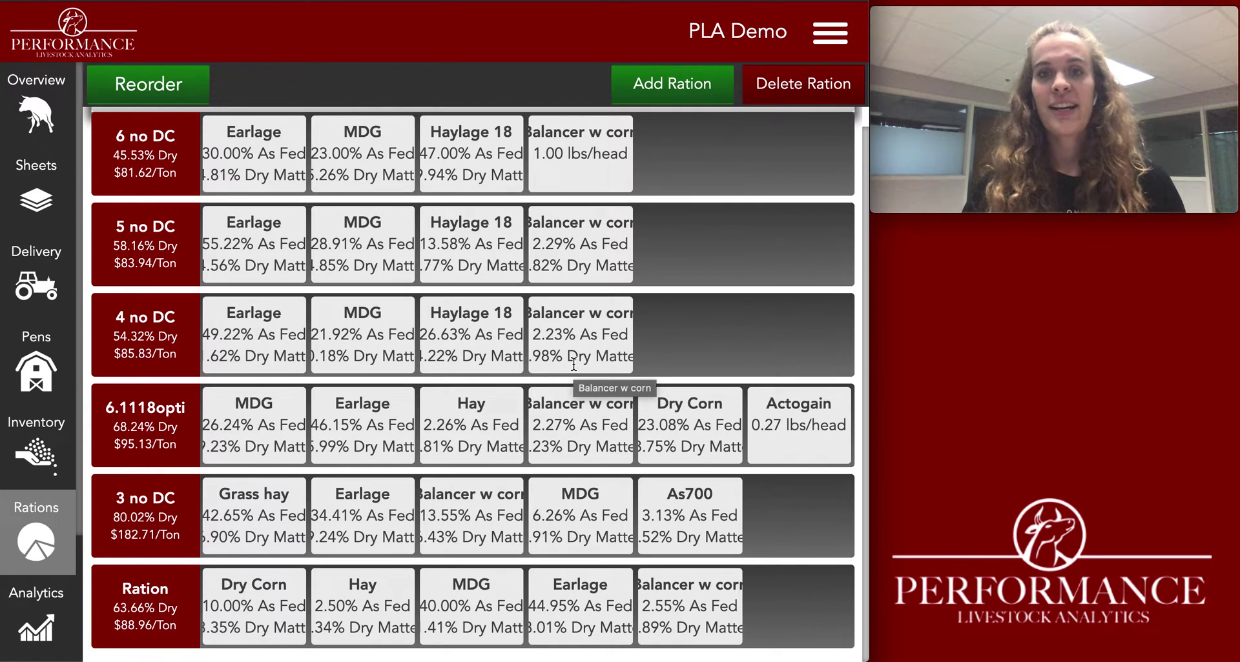
Step: Set Ration Page Display to As Fed Percentage (default) in account settings, then view the rations list
{"action": "left_click", "coordinate": [829, 37]}
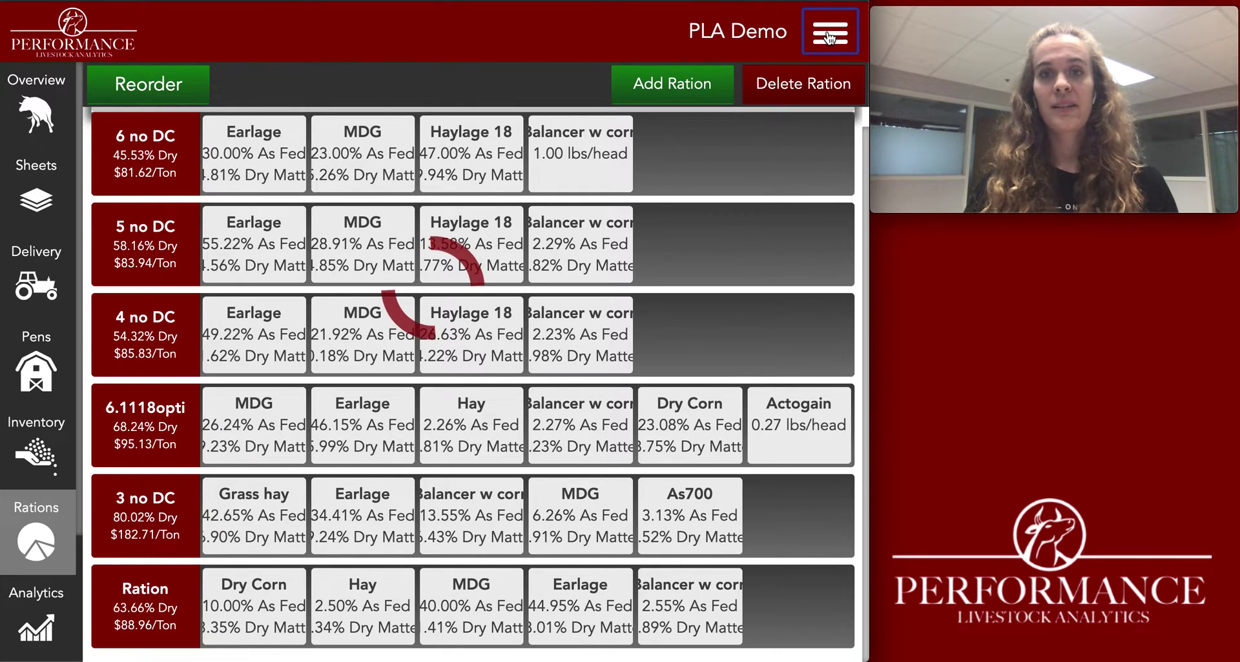
{"action": "scroll", "coordinate": [625, 428], "scroll_direction": "down", "scroll_amount": 15}
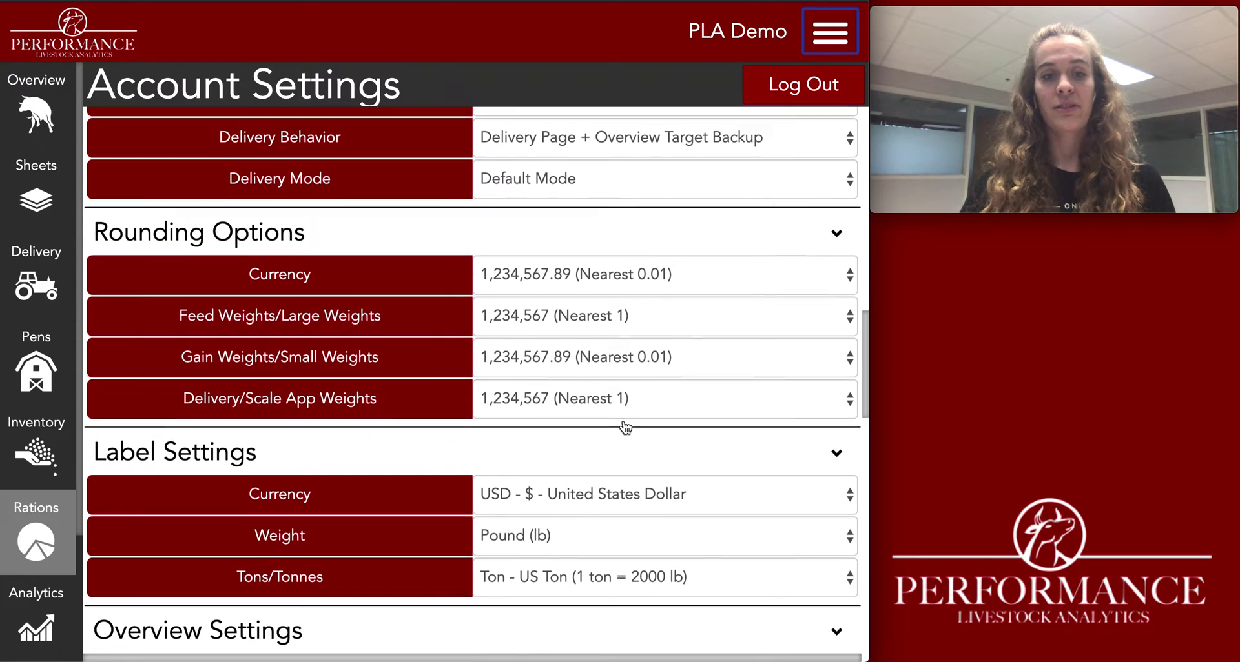
{"action": "scroll", "coordinate": [625, 427], "scroll_direction": "down", "scroll_amount": 6}
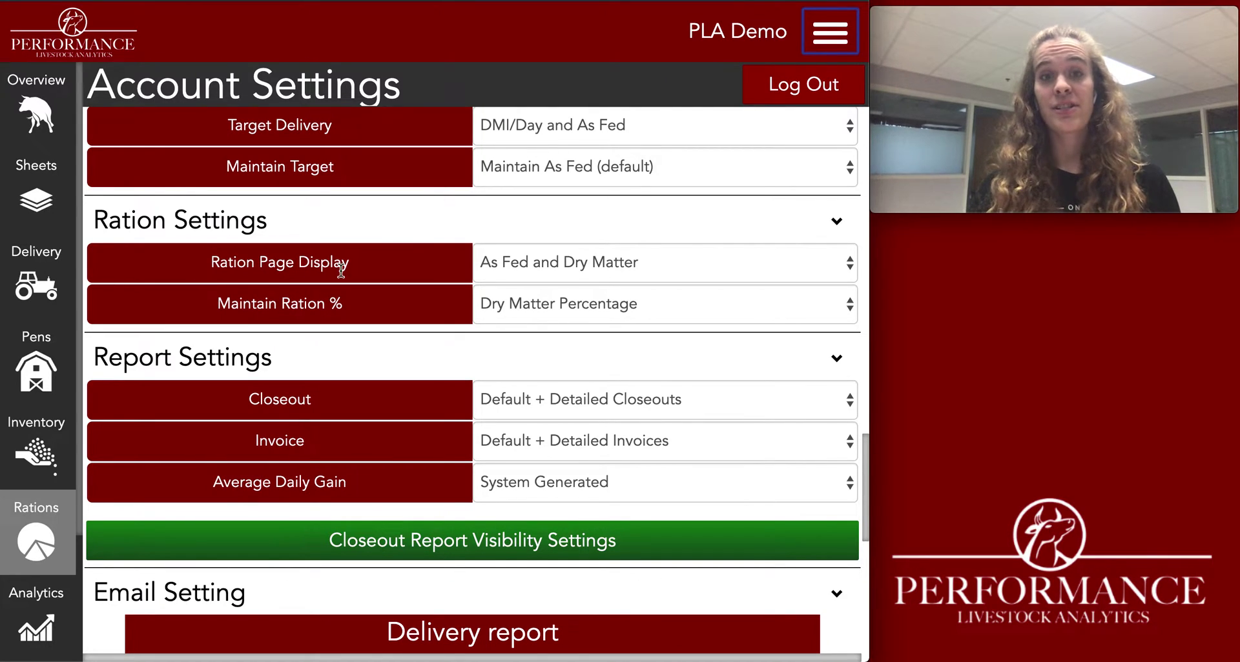
{"action": "left_click", "coordinate": [502, 269]}
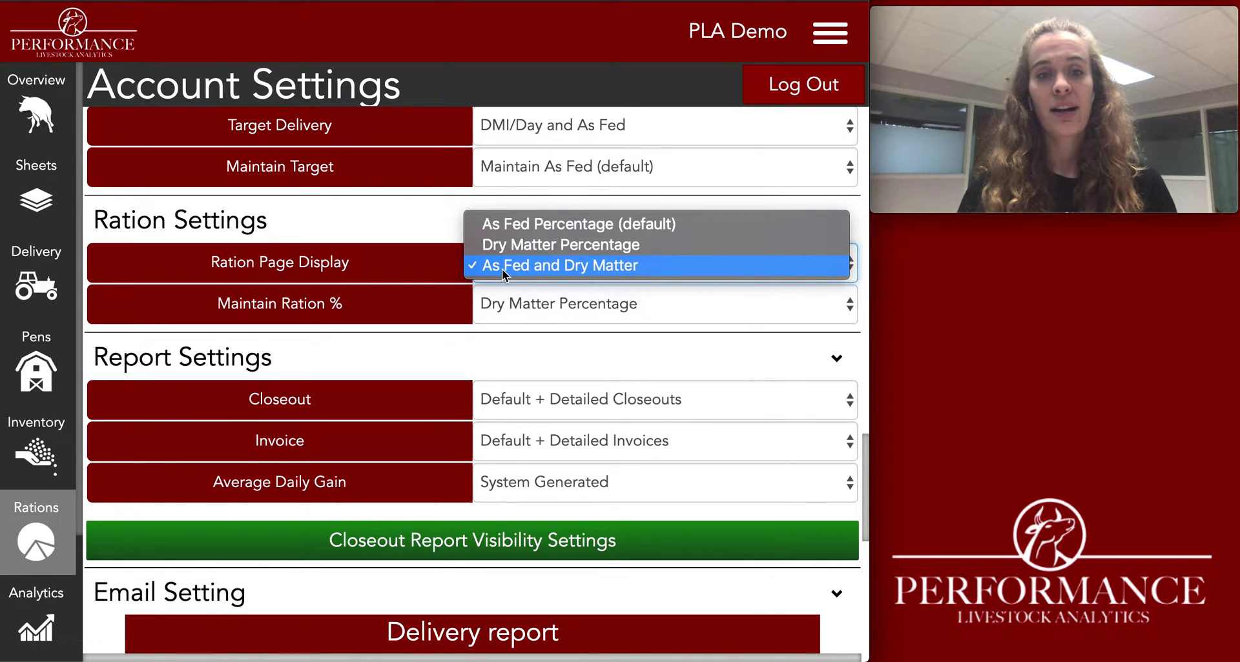
{"action": "left_click", "coordinate": [544, 230]}
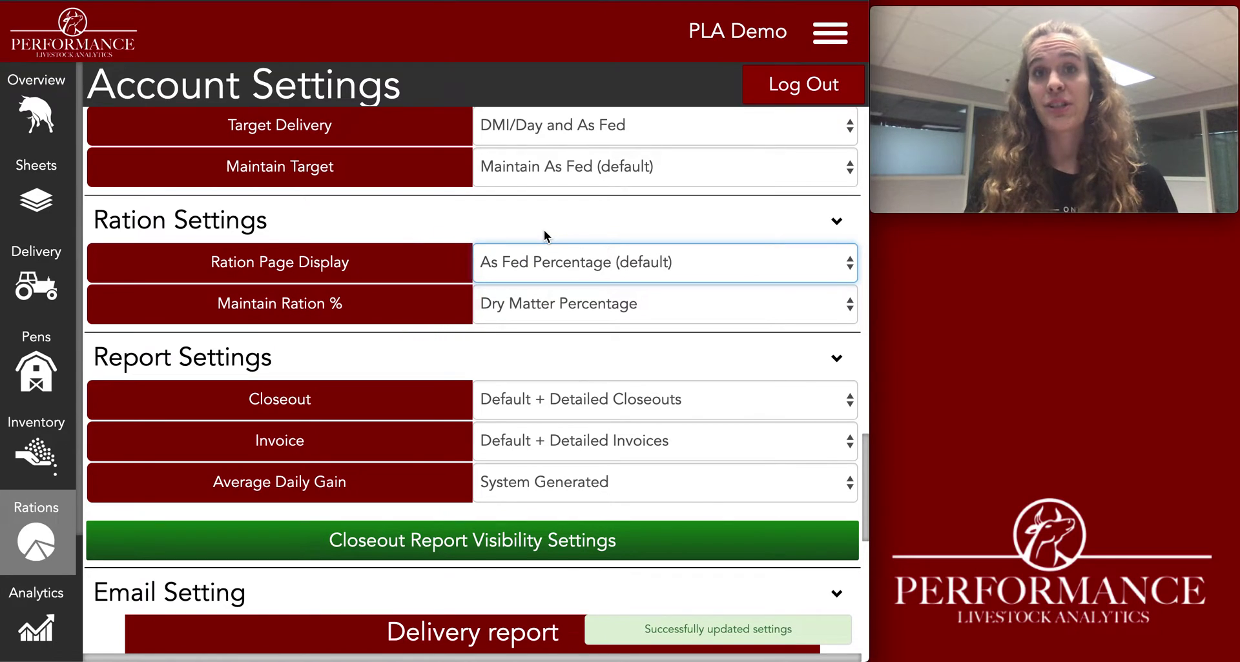
{"action": "left_click", "coordinate": [36, 531]}
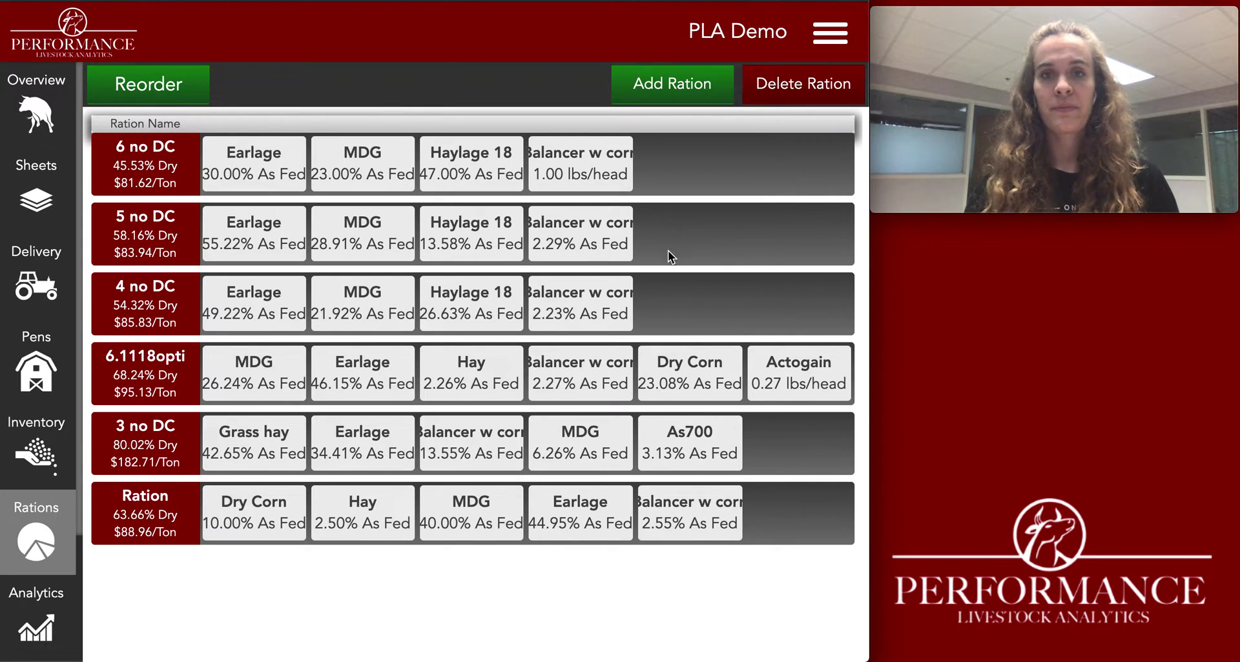
Step: Change Ration Page Display in account settings to As Fed and Dry Matter
{"action": "left_click", "coordinate": [830, 40]}
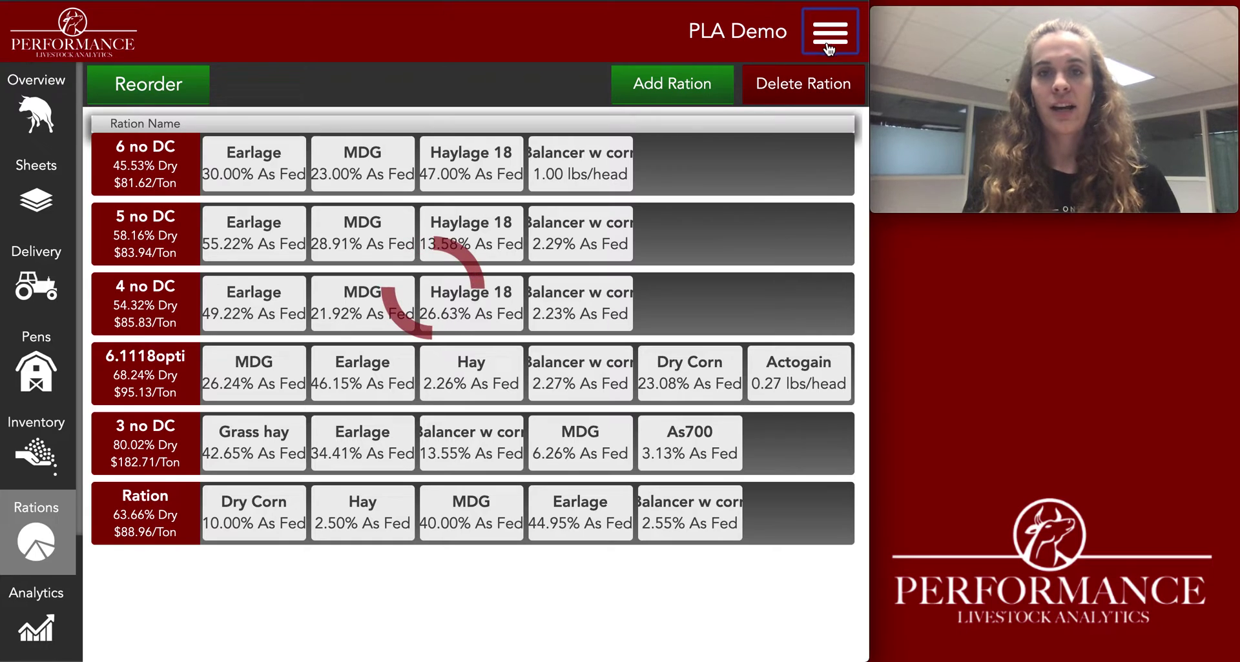
{"action": "scroll", "coordinate": [595, 475], "scroll_direction": "down", "scroll_amount": 15}
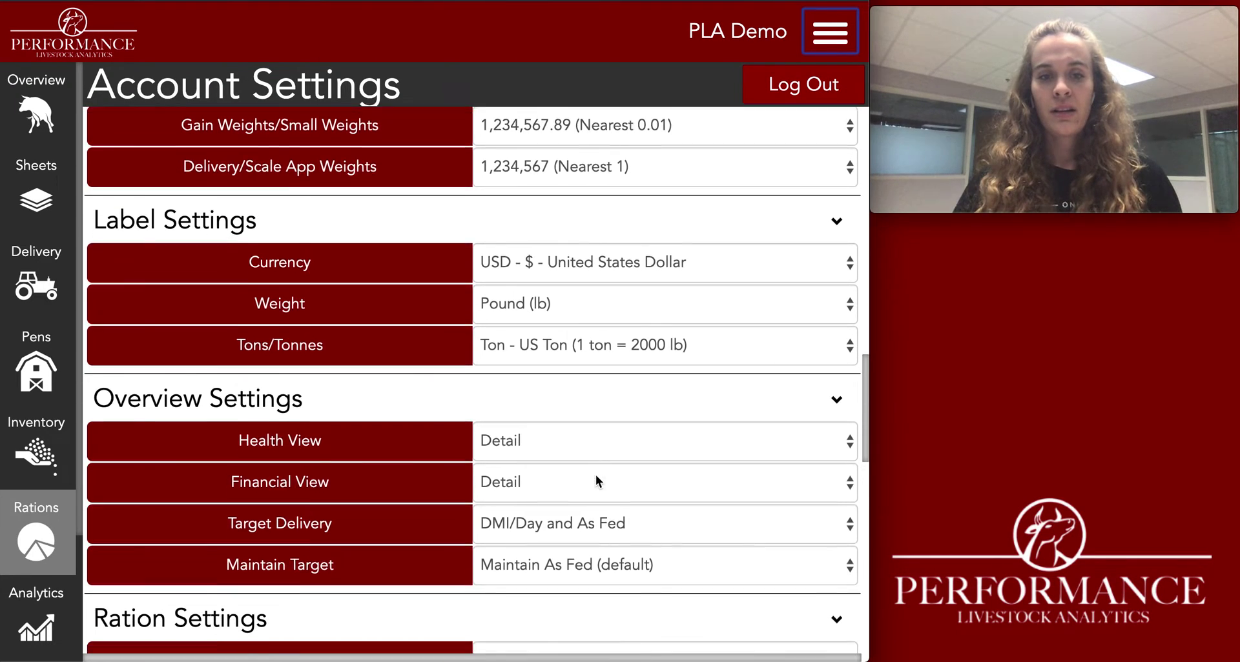
{"action": "scroll", "coordinate": [595, 474], "scroll_direction": "down", "scroll_amount": 2}
{"action": "left_click", "coordinate": [583, 409]}
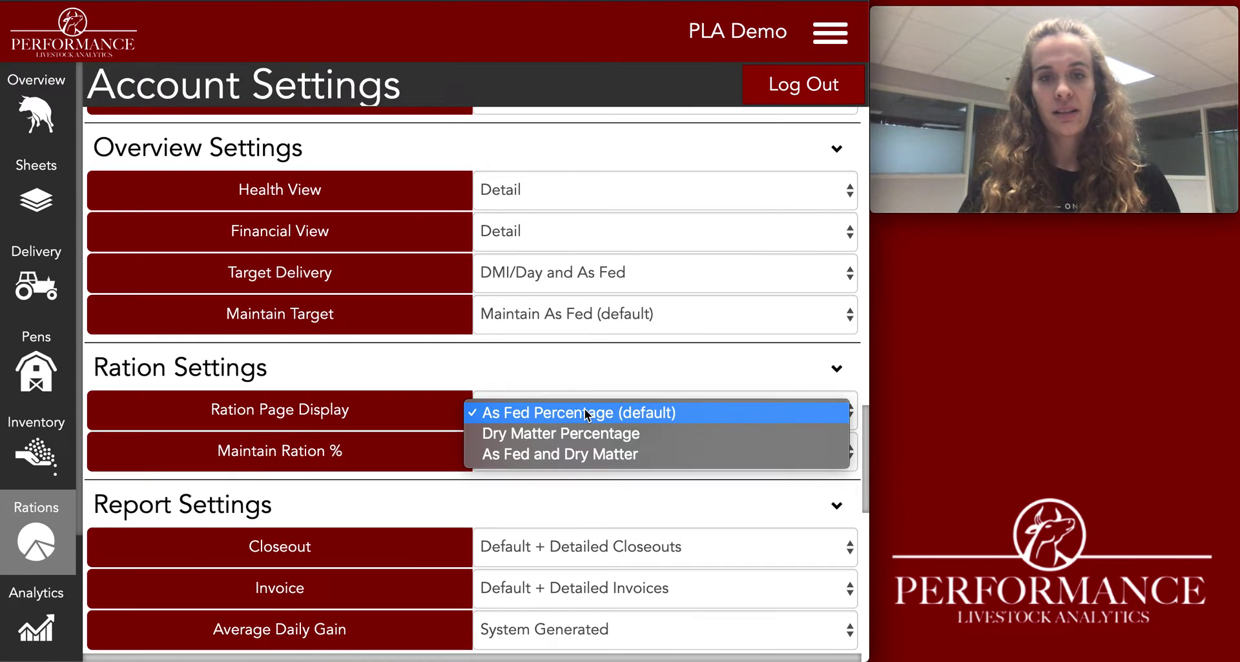
{"action": "left_click", "coordinate": [576, 454]}
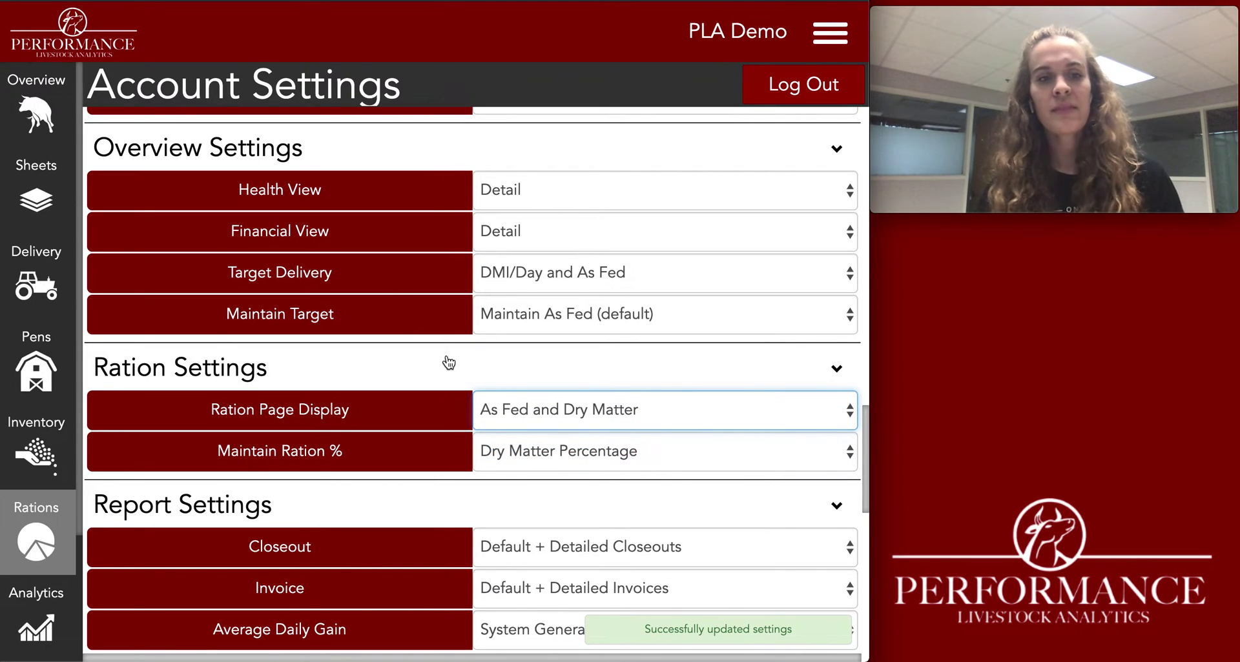
{"action": "scroll", "coordinate": [448, 362], "scroll_direction": "down", "scroll_amount": 1}
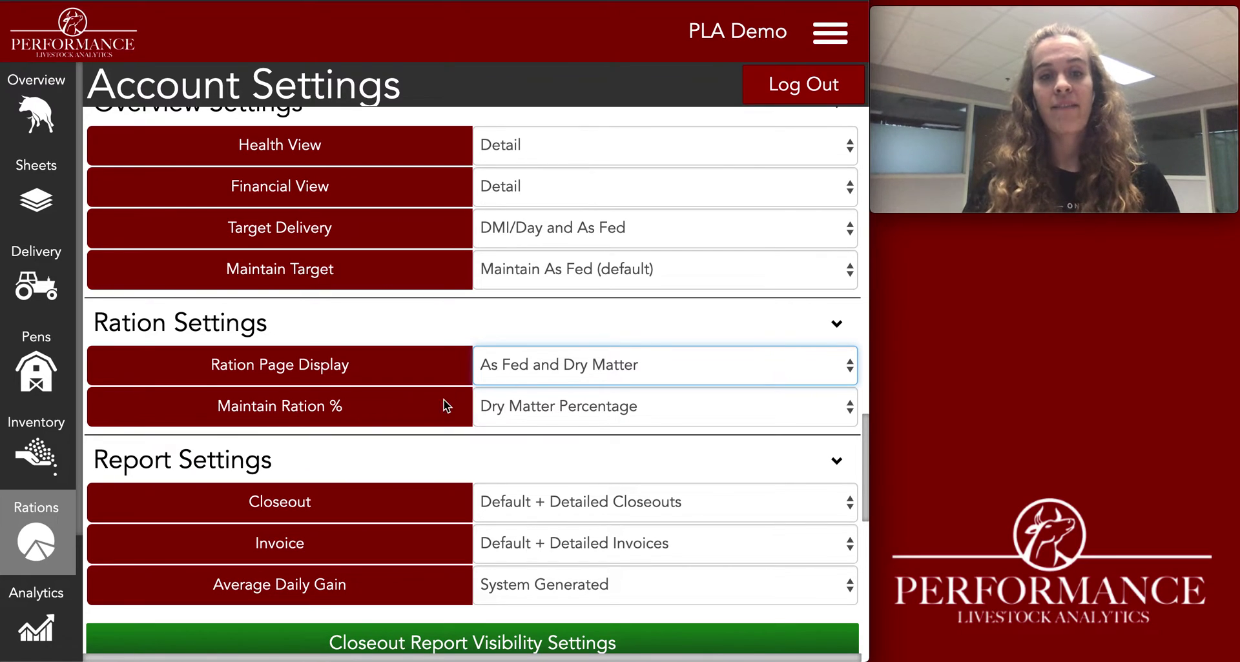
Step: Set Maintain Ration % to As Fed Percentage (default) and view the rations list
{"action": "left_click", "coordinate": [587, 407]}
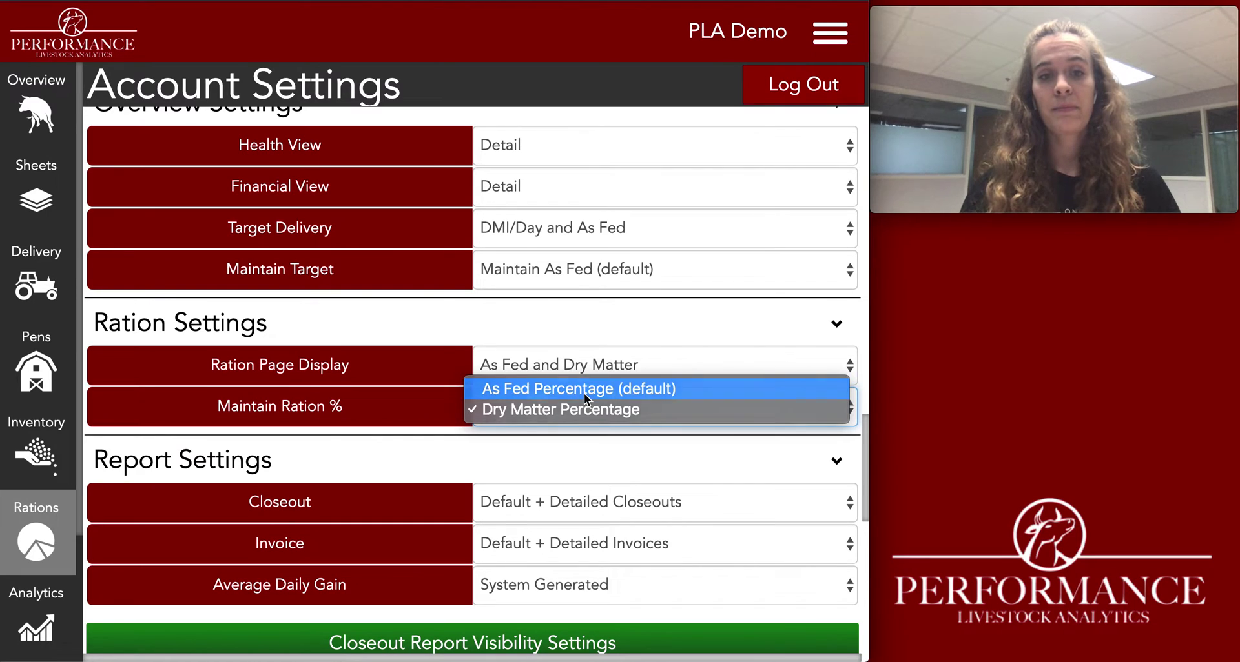
{"action": "left_click", "coordinate": [584, 389]}
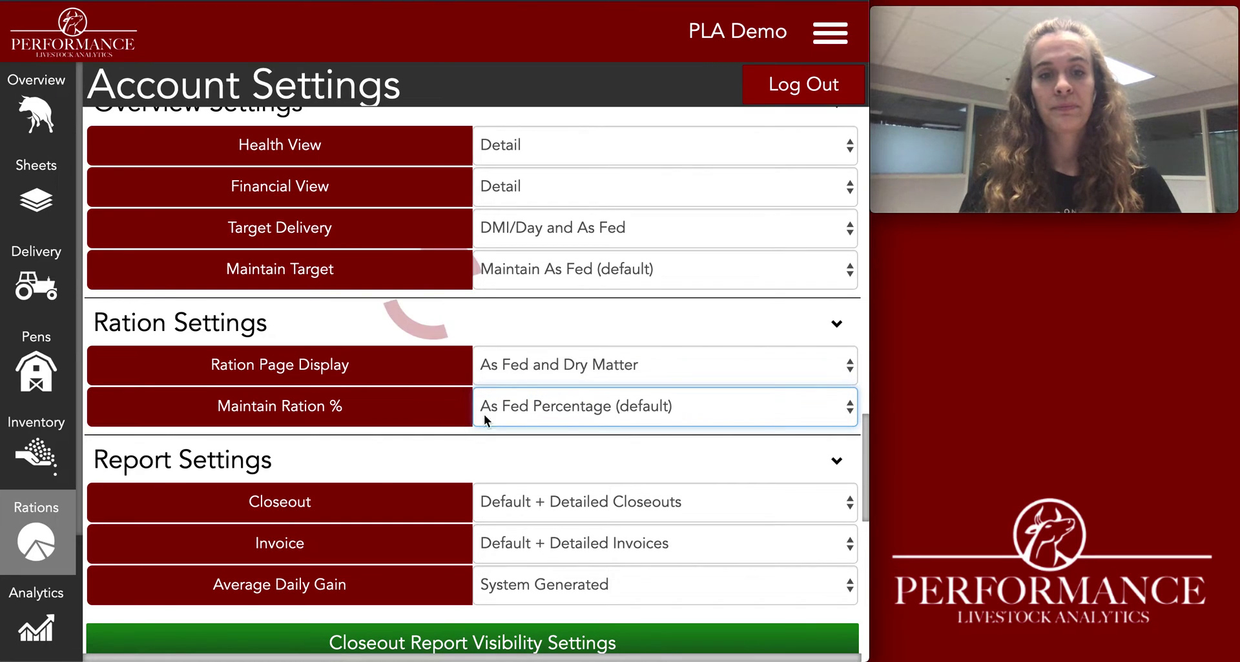
{"action": "left_click", "coordinate": [30, 535]}
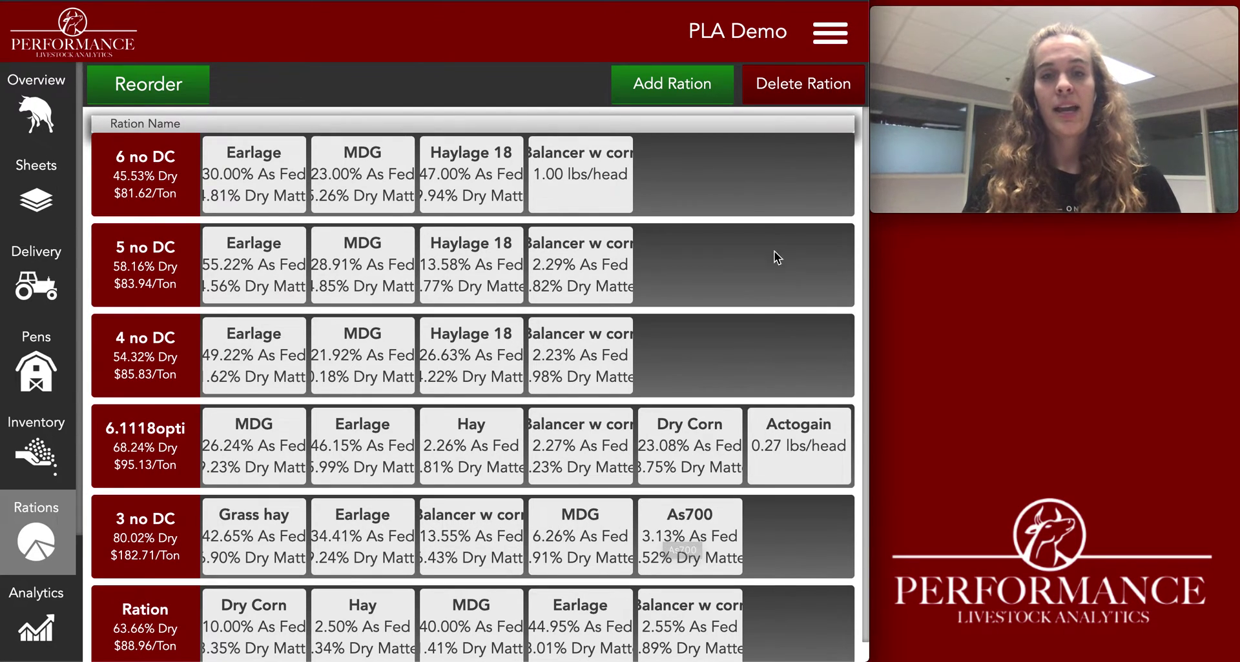
Step: Change Maintain Ration % to Dry Matter Percentage in account settings, then view the rations list
{"action": "left_click", "coordinate": [850, 49]}
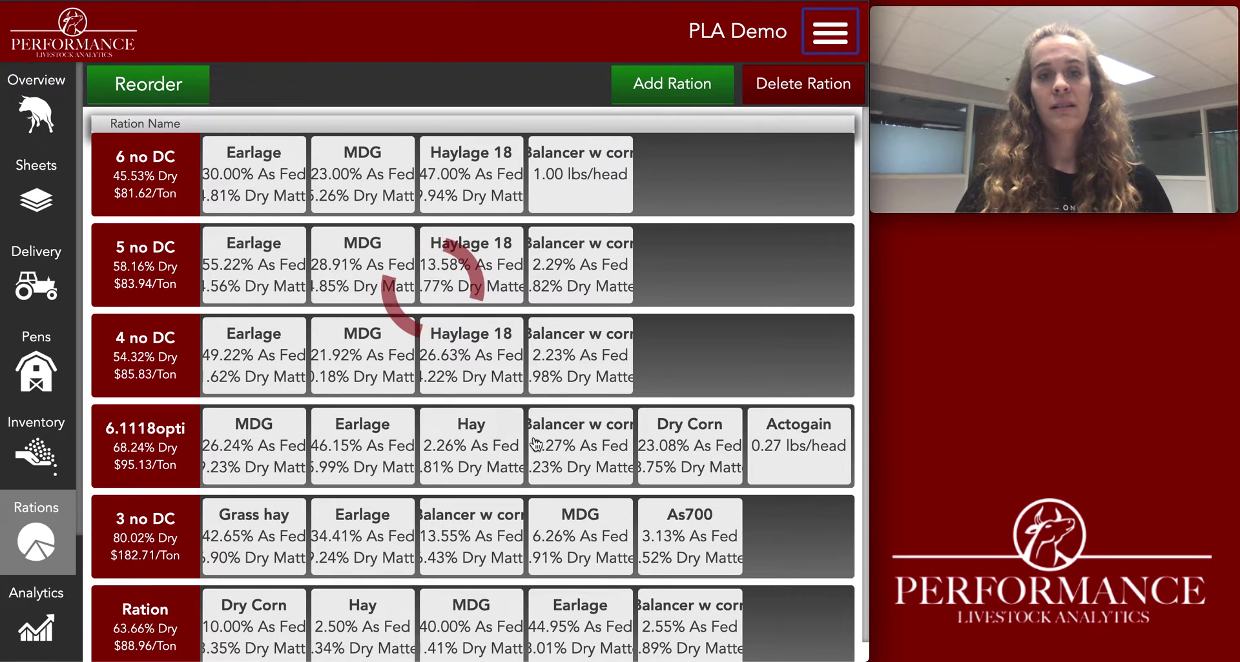
{"action": "scroll", "coordinate": [533, 437], "scroll_direction": "down", "scroll_amount": 6}
{"action": "scroll", "coordinate": [533, 436], "scroll_direction": "down", "scroll_amount": 15}
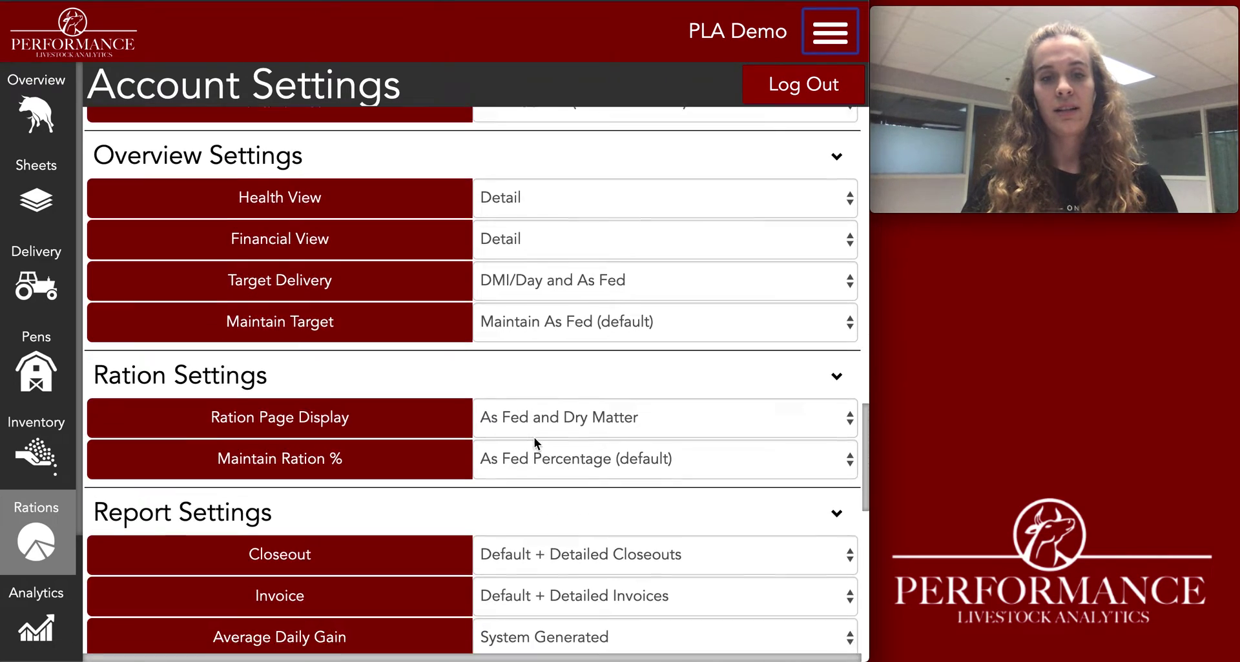
{"action": "scroll", "coordinate": [533, 437], "scroll_direction": "up", "scroll_amount": 1}
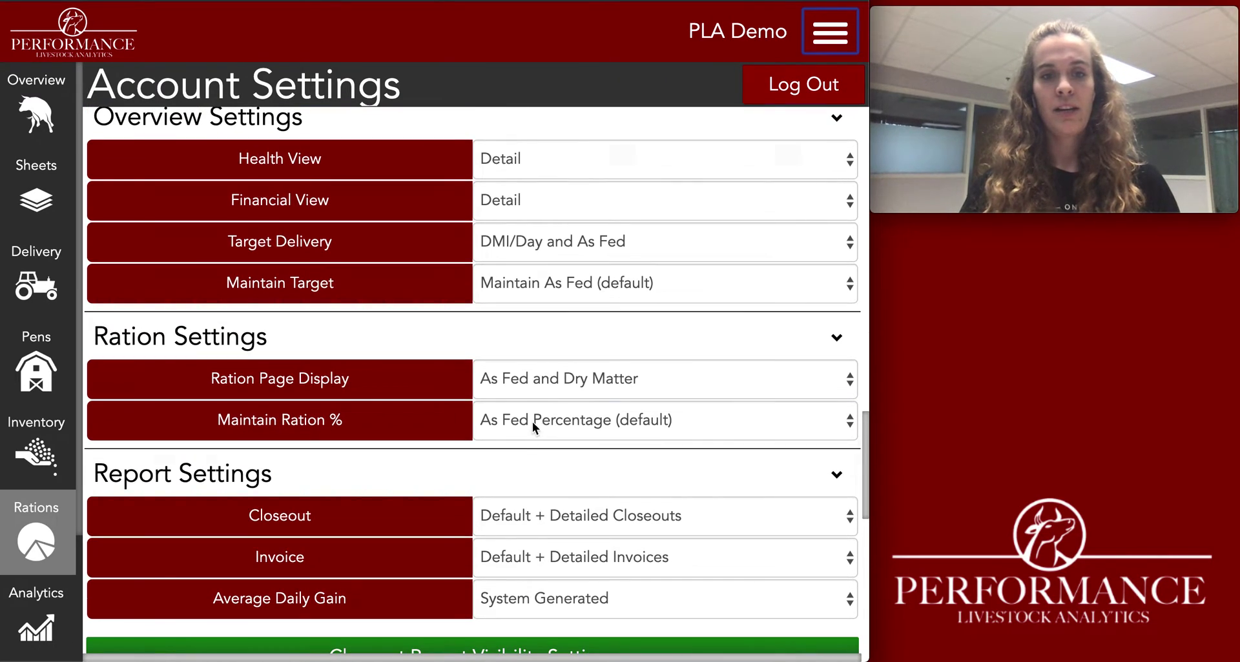
{"action": "left_click", "coordinate": [532, 421]}
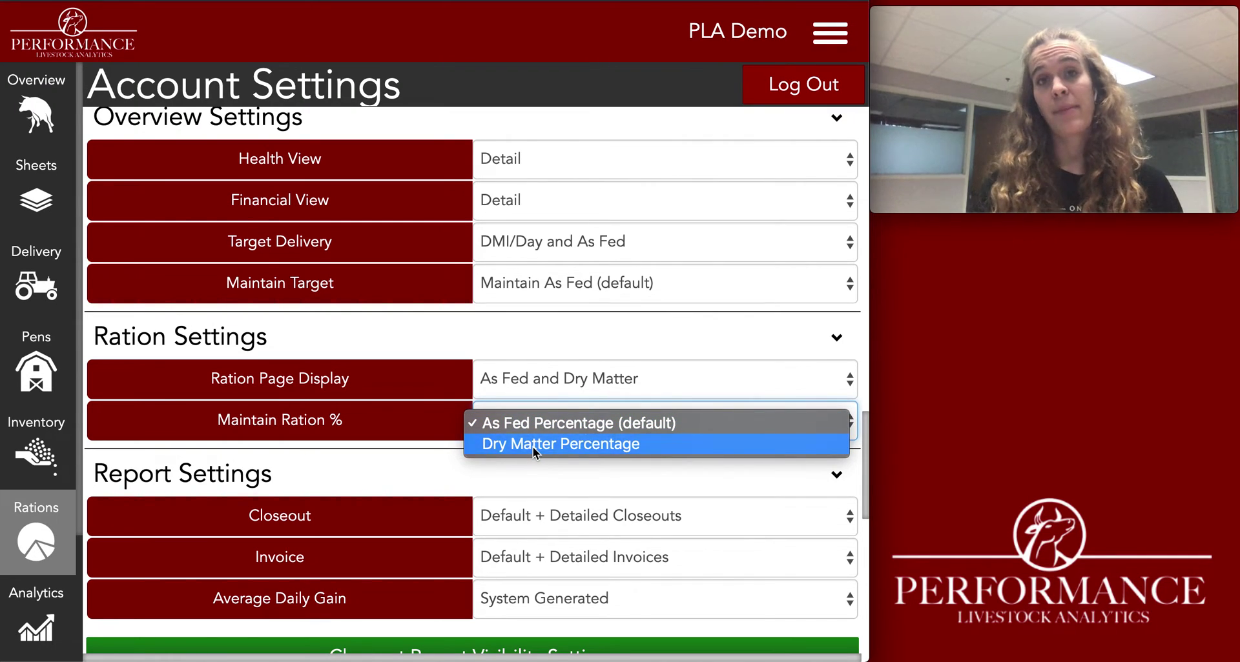
{"action": "left_click", "coordinate": [533, 446]}
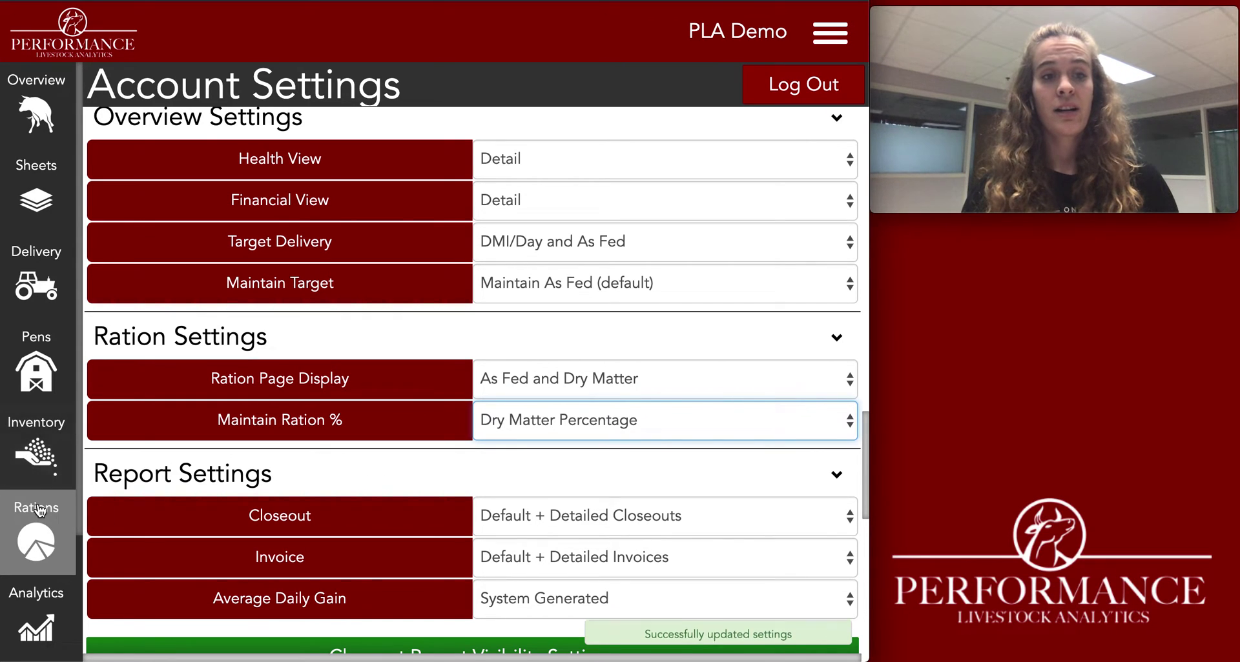
{"action": "left_click", "coordinate": [33, 533]}
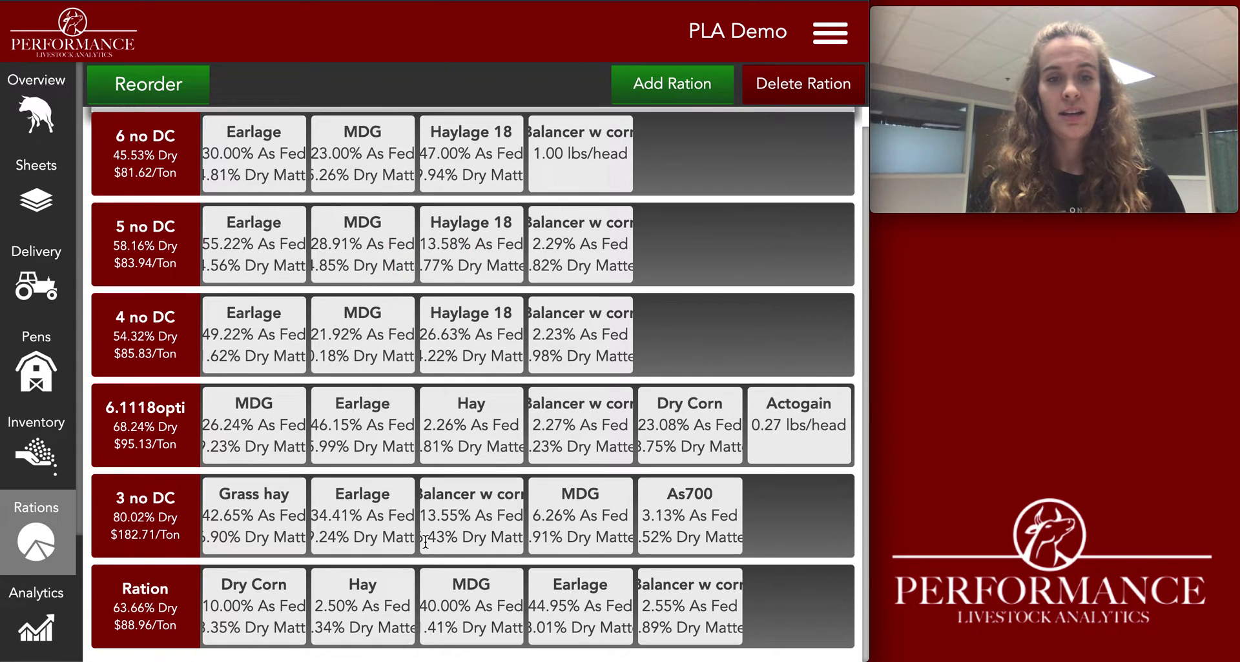
Step: Review a Dry Matter figure for the 3 no DC ration, then open the pen Overview
{"action": "left_click_drag", "start_coordinate": [445, 536], "coordinate": [519, 539]}
{"action": "left_click", "coordinate": [473, 545]}
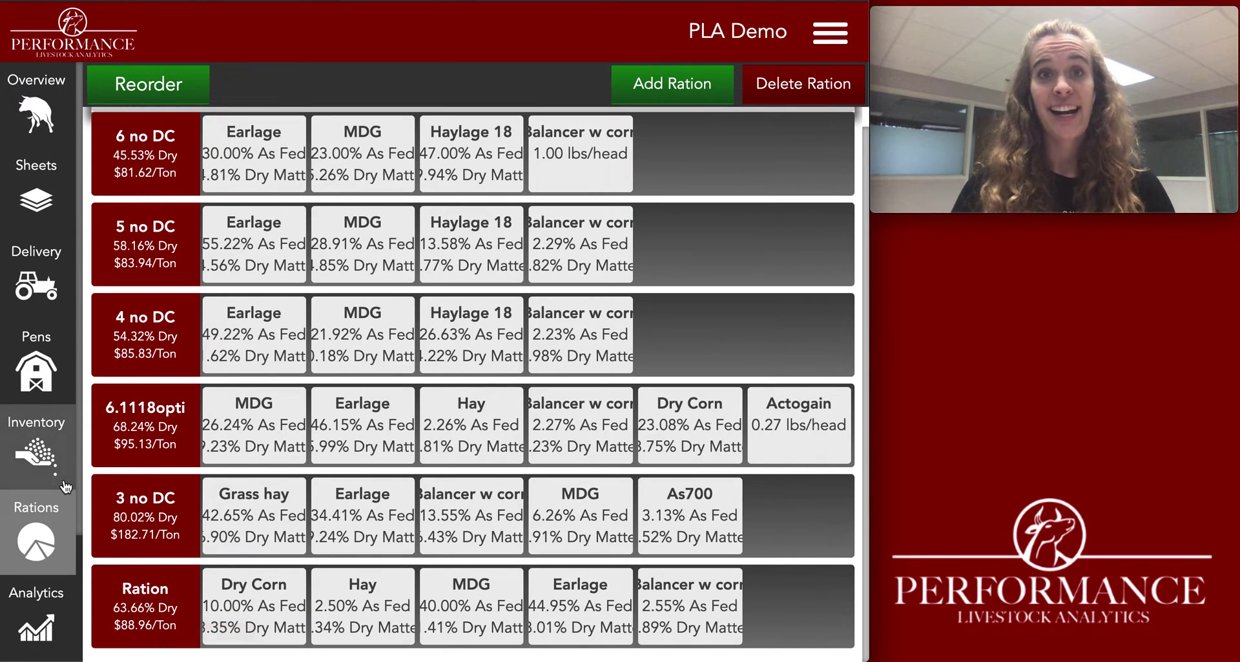
{"action": "left_click", "coordinate": [37, 115]}
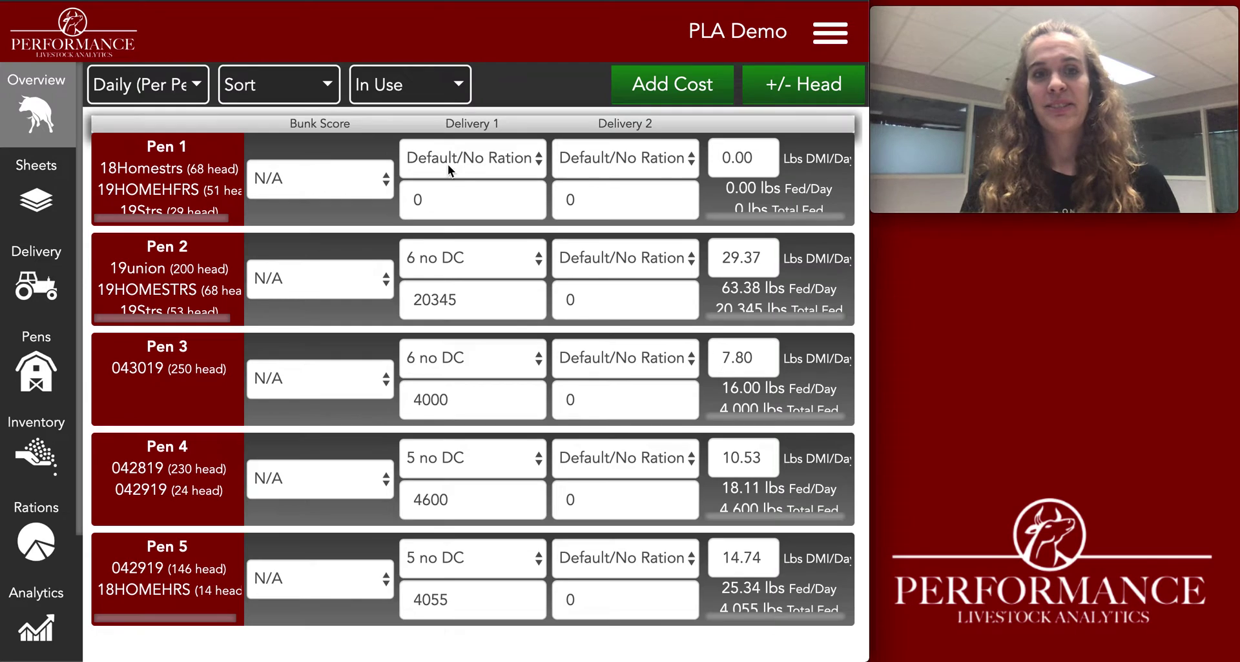
Step: Select Ration as the feed for Pen 1's Delivery 1 and Delivery 2
{"action": "left_click", "coordinate": [522, 157]}
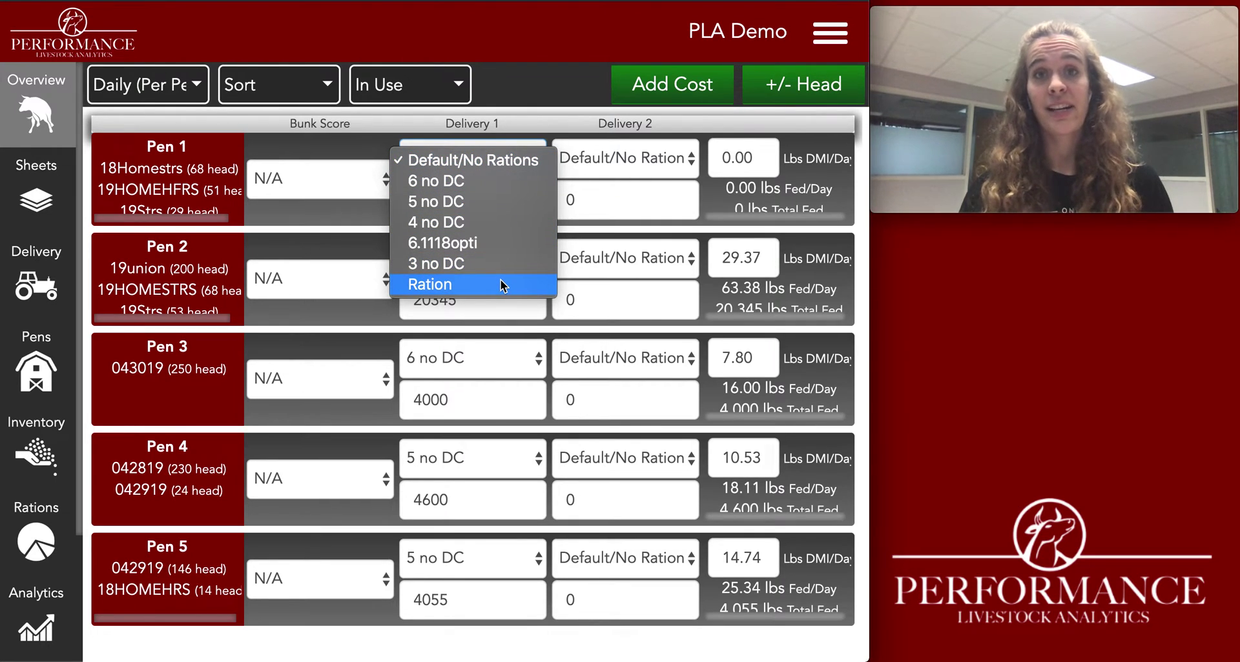
{"action": "left_click", "coordinate": [473, 288]}
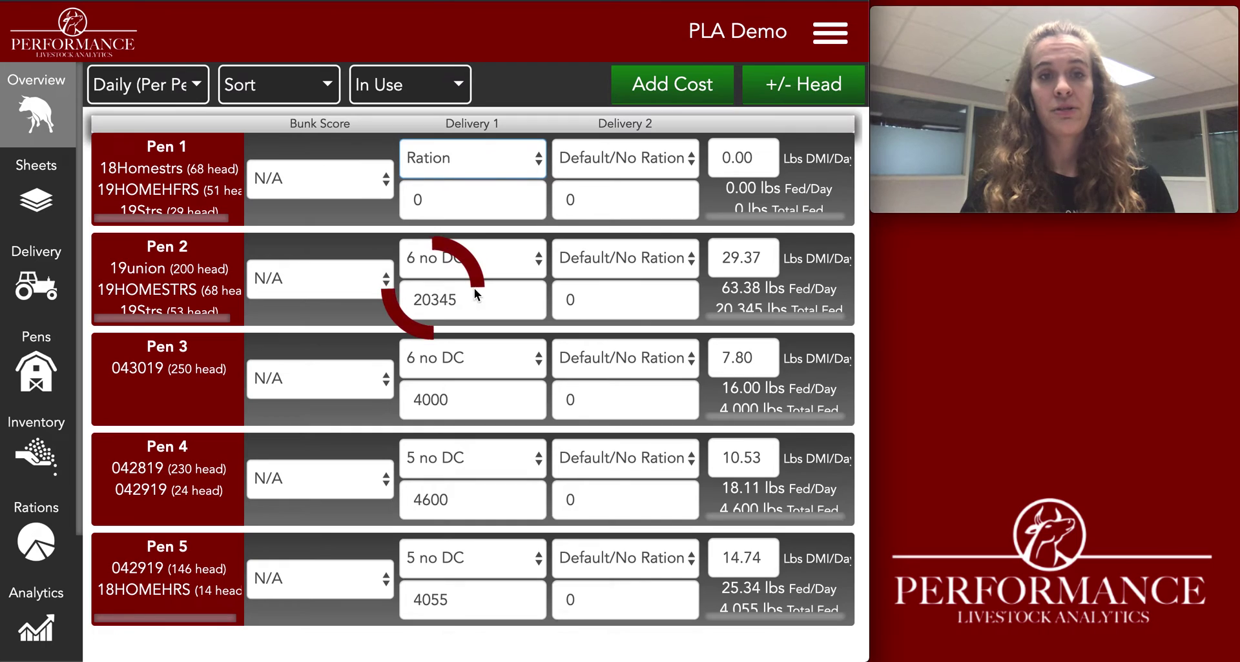
{"action": "left_click", "coordinate": [621, 157]}
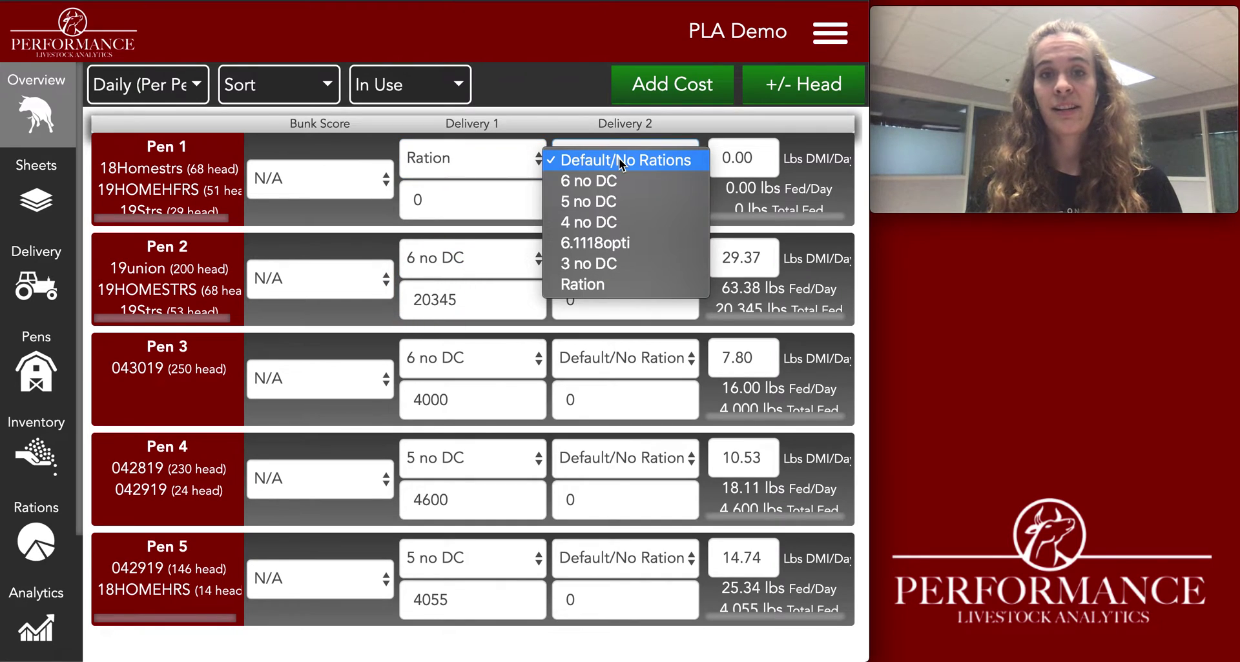
{"action": "left_click", "coordinate": [598, 286]}
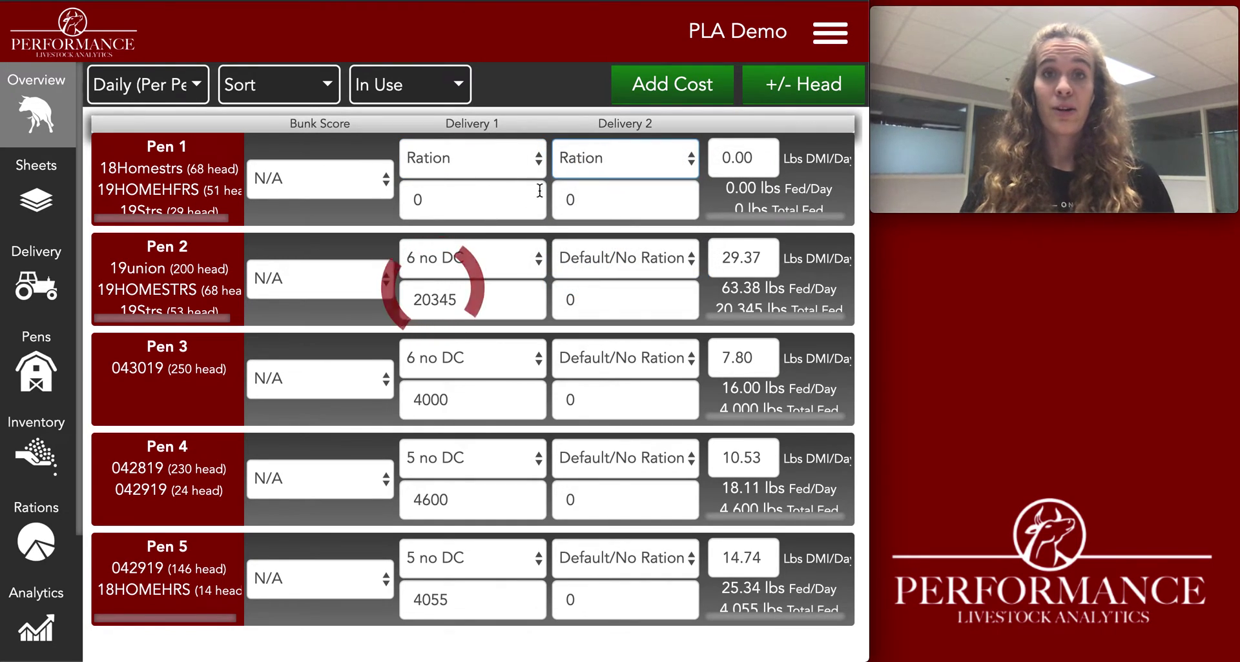
Step: Enter 1000 lbs in each delivery amount so Pen 1 totals 2,000 lbs
{"action": "left_click", "coordinate": [442, 199]}
{"action": "left_click_drag", "start_coordinate": [430, 199], "coordinate": [405, 199]}
{"action": "type", "text": "1000"}
{"action": "left_click", "coordinate": [593, 195]}
{"action": "left_click_drag", "start_coordinate": [593, 195], "coordinate": [559, 193]}
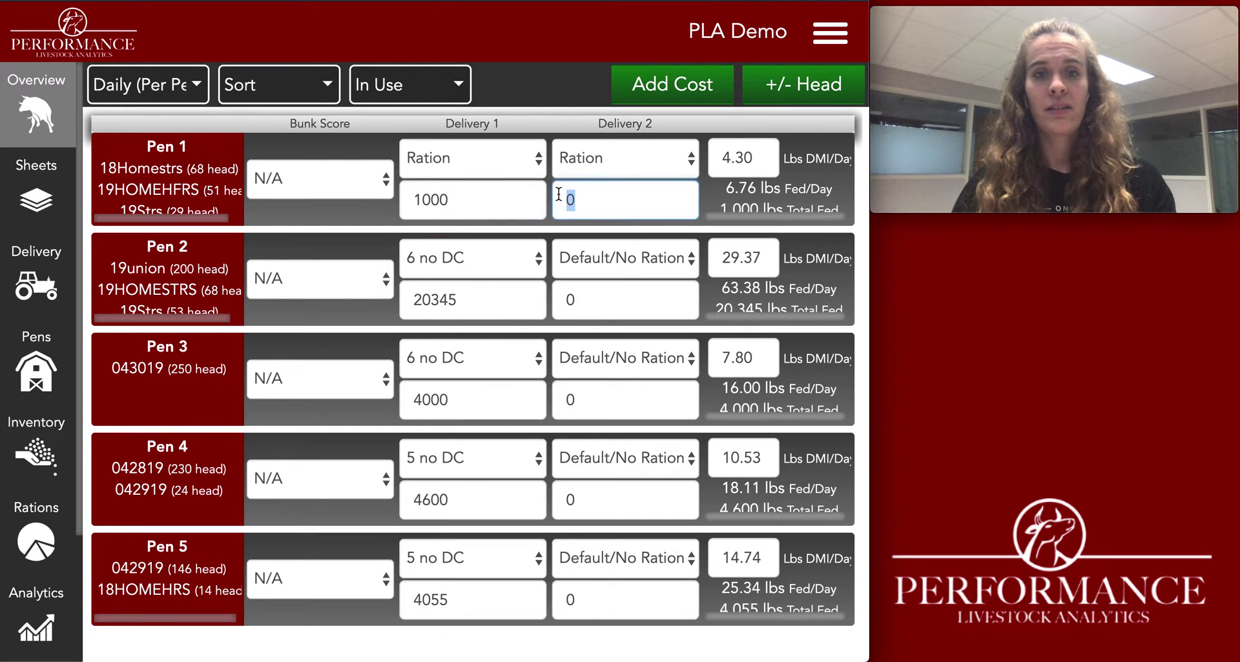
{"action": "type", "text": "1000"}
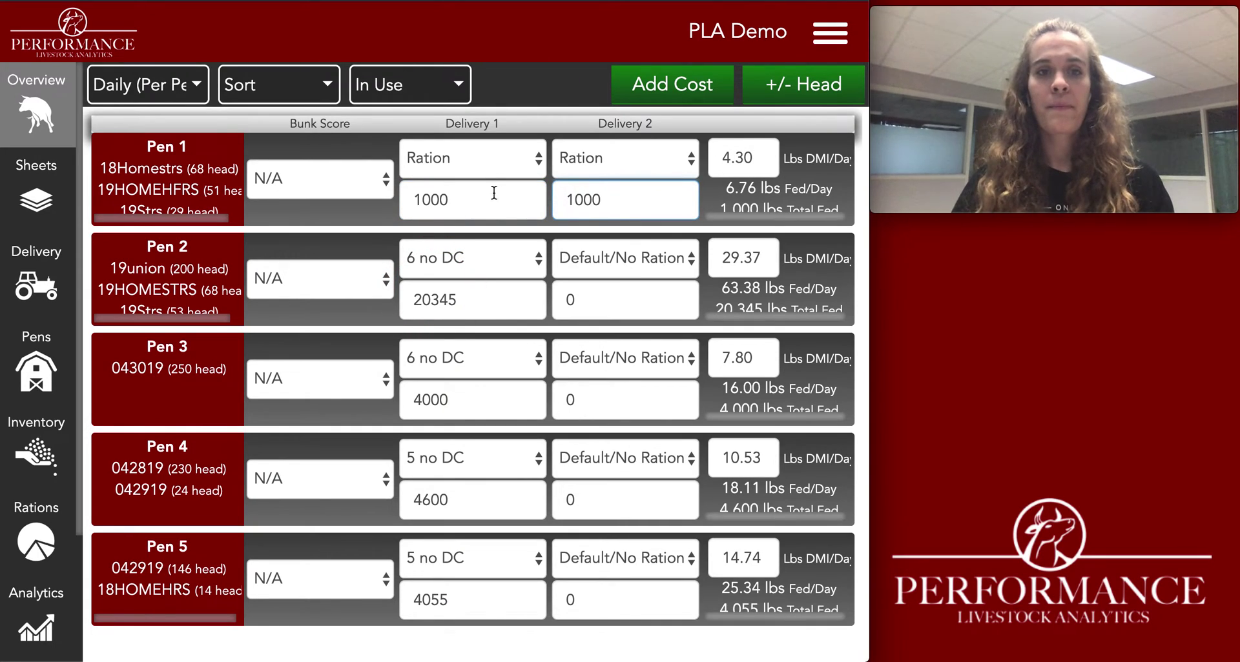
{"action": "left_click", "coordinate": [363, 147]}
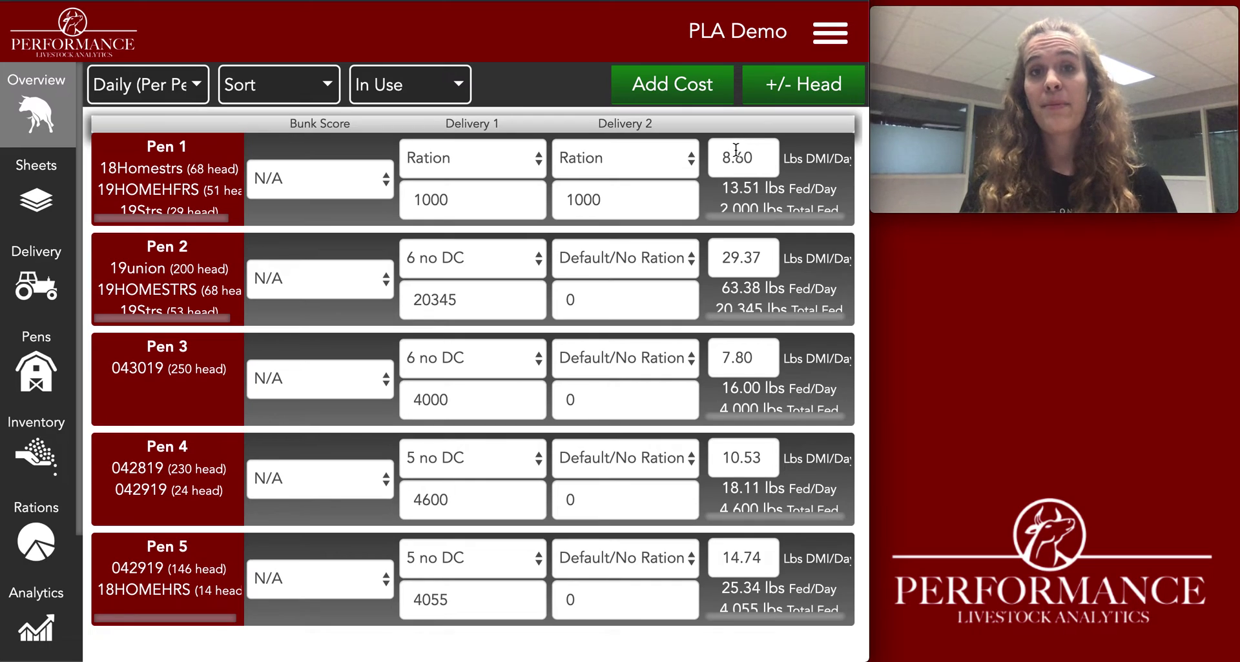
Step: Inspect Pen 1's 8.60 lbs DMI/day value, then open Account Settings from the hamburger menu
{"action": "scroll", "coordinate": [758, 160], "scroll_direction": "right", "scroll_amount": 1}
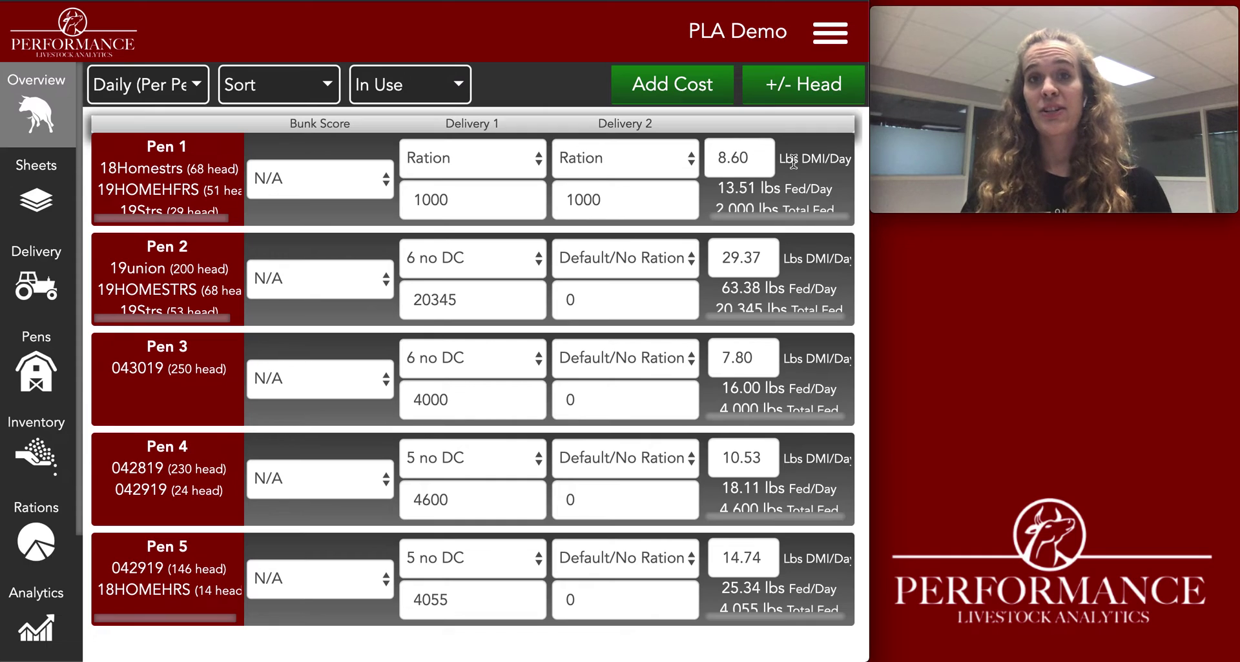
{"action": "left_click_drag", "start_coordinate": [753, 159], "coordinate": [713, 152]}
{"action": "left_click", "coordinate": [749, 158]}
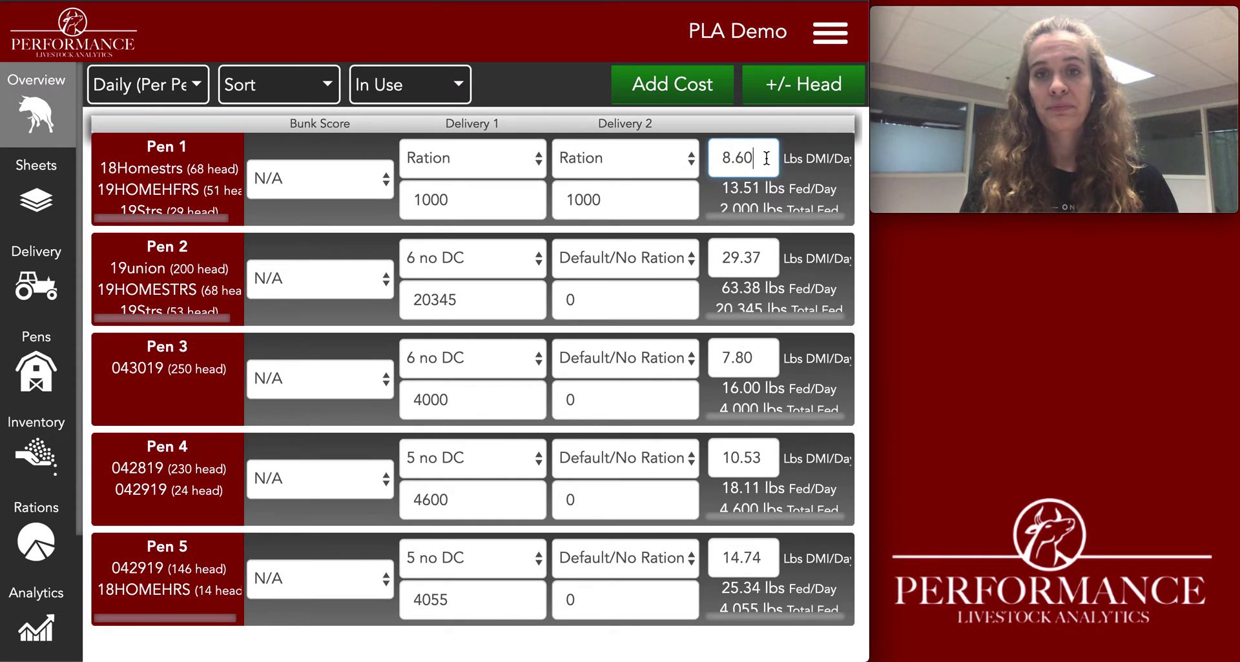
{"action": "left_click", "coordinate": [817, 45]}
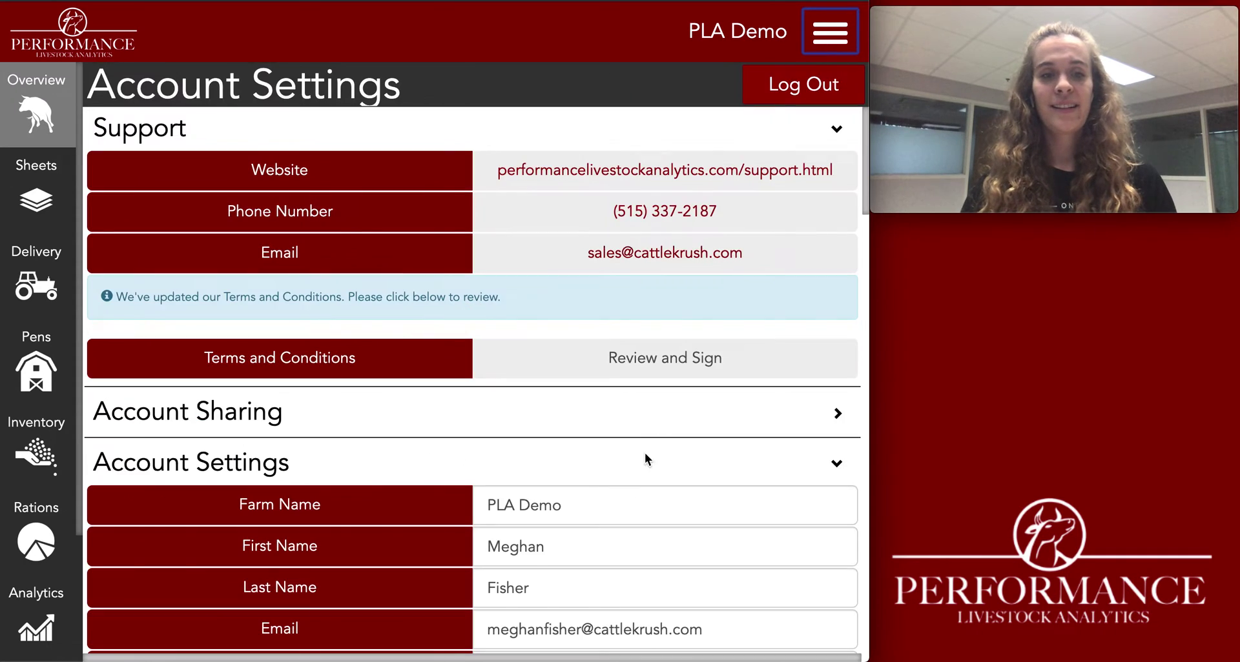
Step: Set Target Delivery to As Fed Only and return to the pen overview
{"action": "scroll", "coordinate": [640, 465], "scroll_direction": "down", "scroll_amount": 3}
{"action": "scroll", "coordinate": [627, 490], "scroll_direction": "down", "scroll_amount": 15}
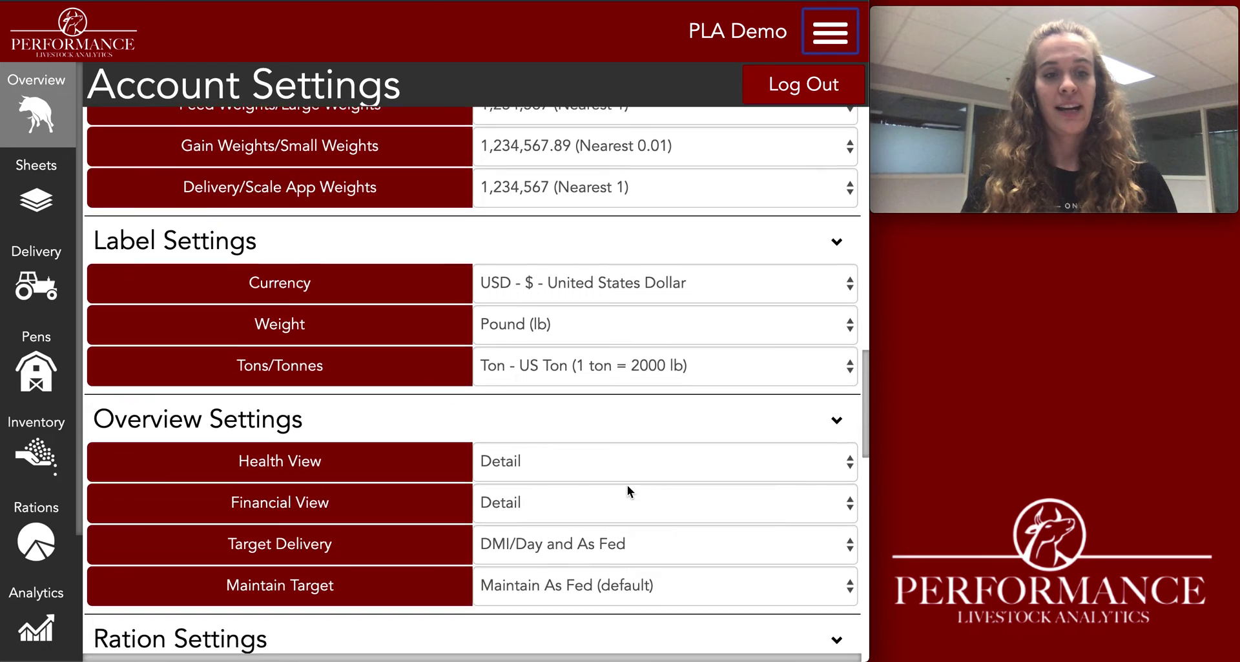
{"action": "scroll", "coordinate": [628, 488], "scroll_direction": "down", "scroll_amount": 1}
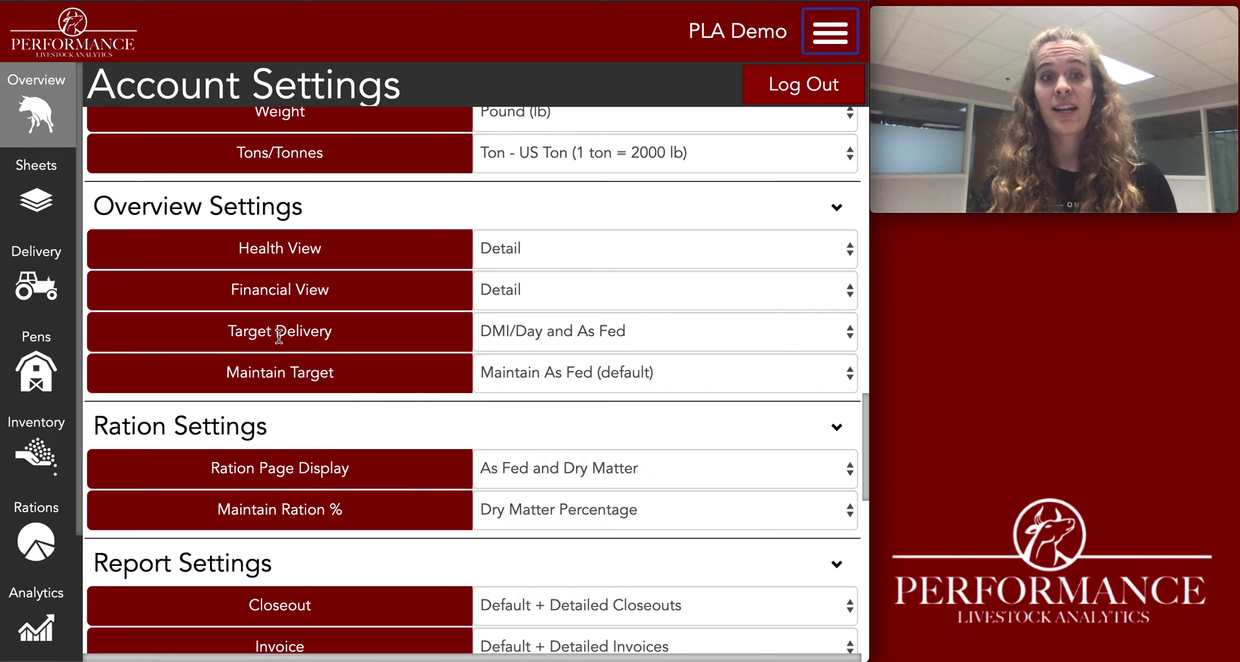
{"action": "left_click", "coordinate": [506, 332]}
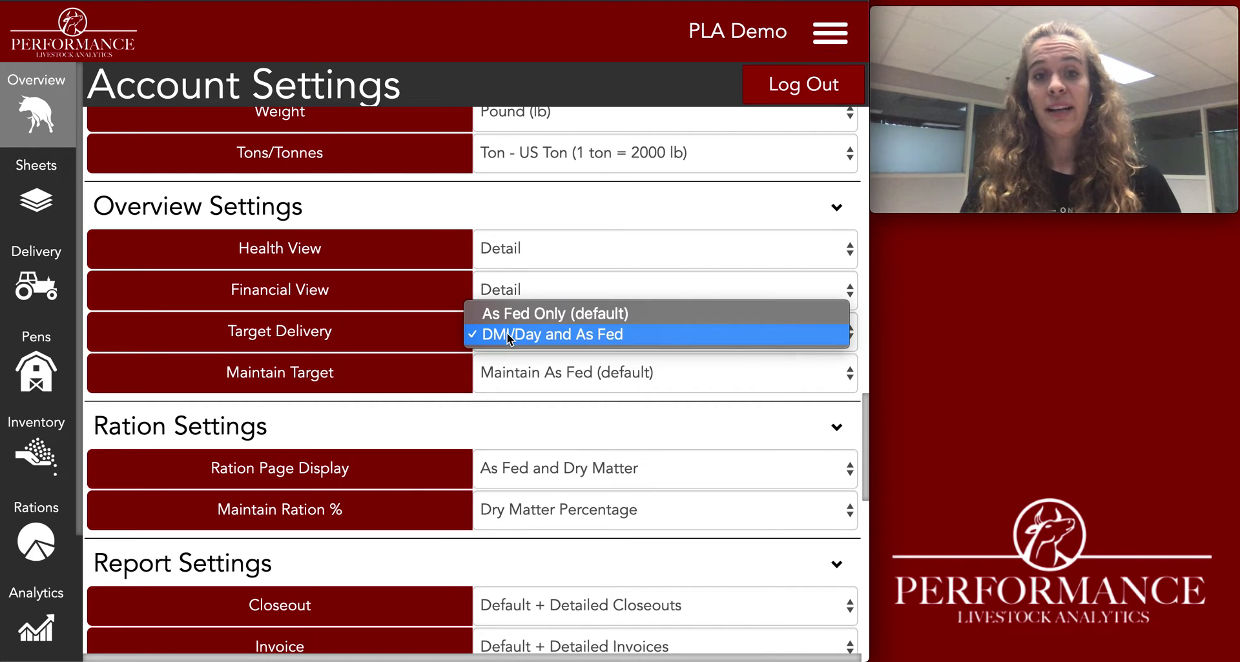
{"action": "left_click", "coordinate": [594, 316]}
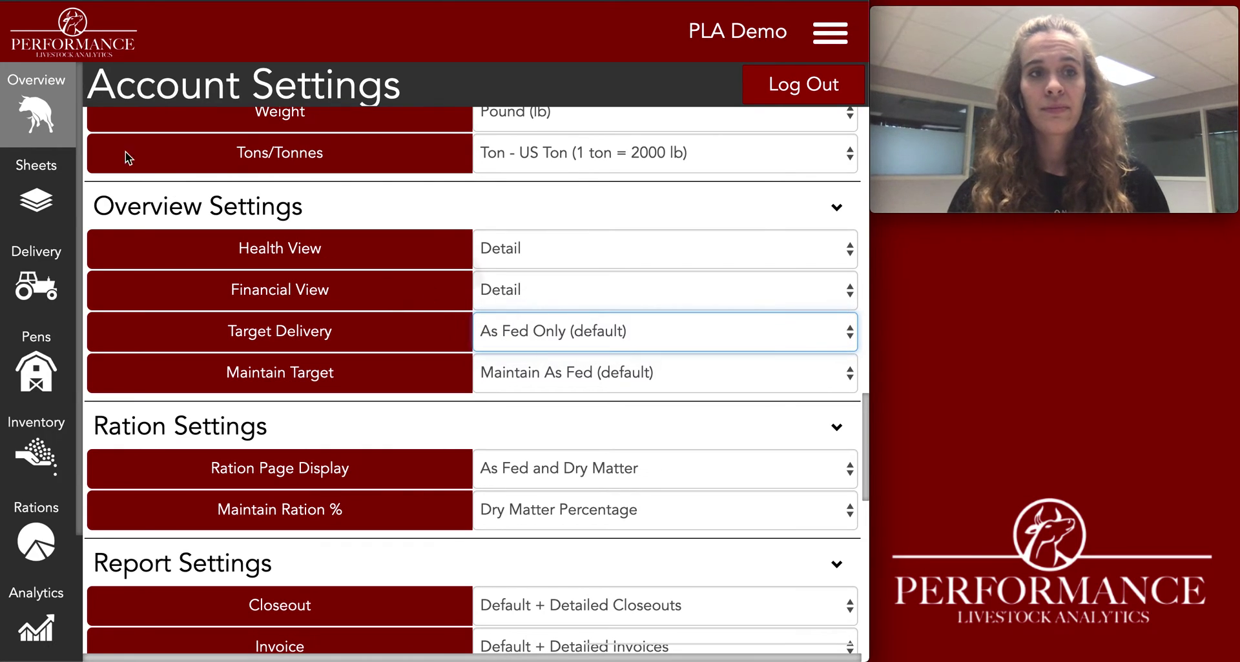
{"action": "left_click", "coordinate": [45, 113]}
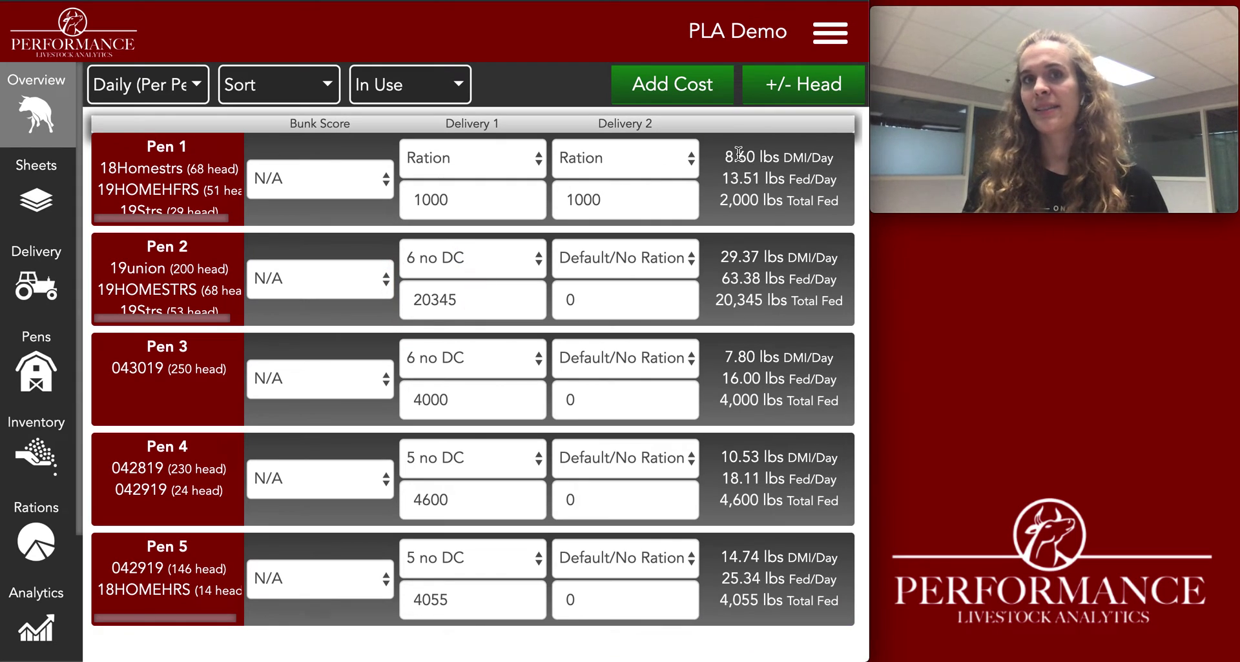
Step: Change Target Delivery to DMI/Day and As Fed and go back to the pen overview
{"action": "left_click", "coordinate": [833, 40]}
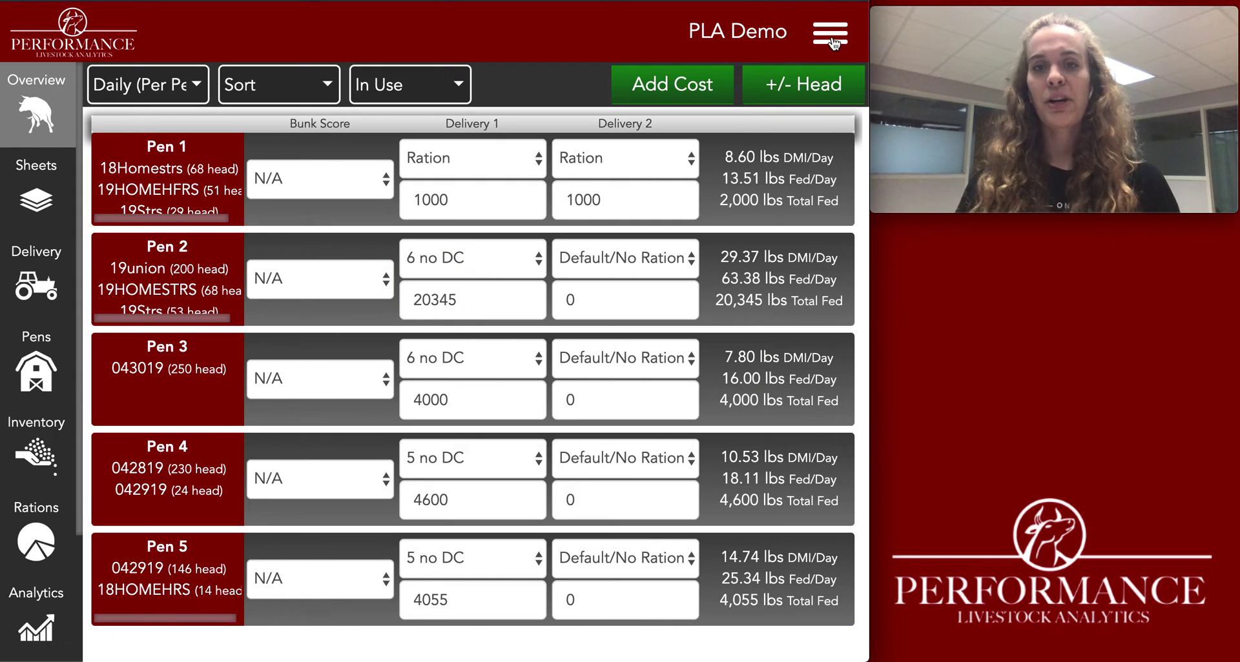
{"action": "scroll", "coordinate": [687, 509], "scroll_direction": "down", "scroll_amount": 20}
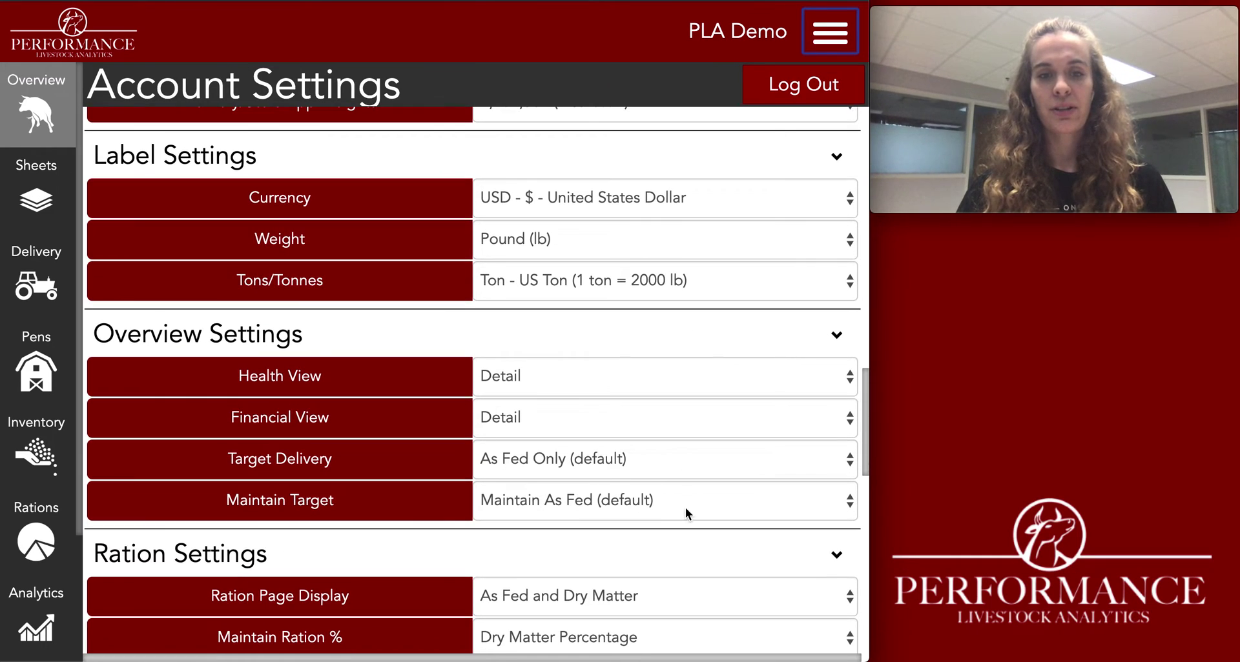
{"action": "left_click", "coordinate": [588, 461]}
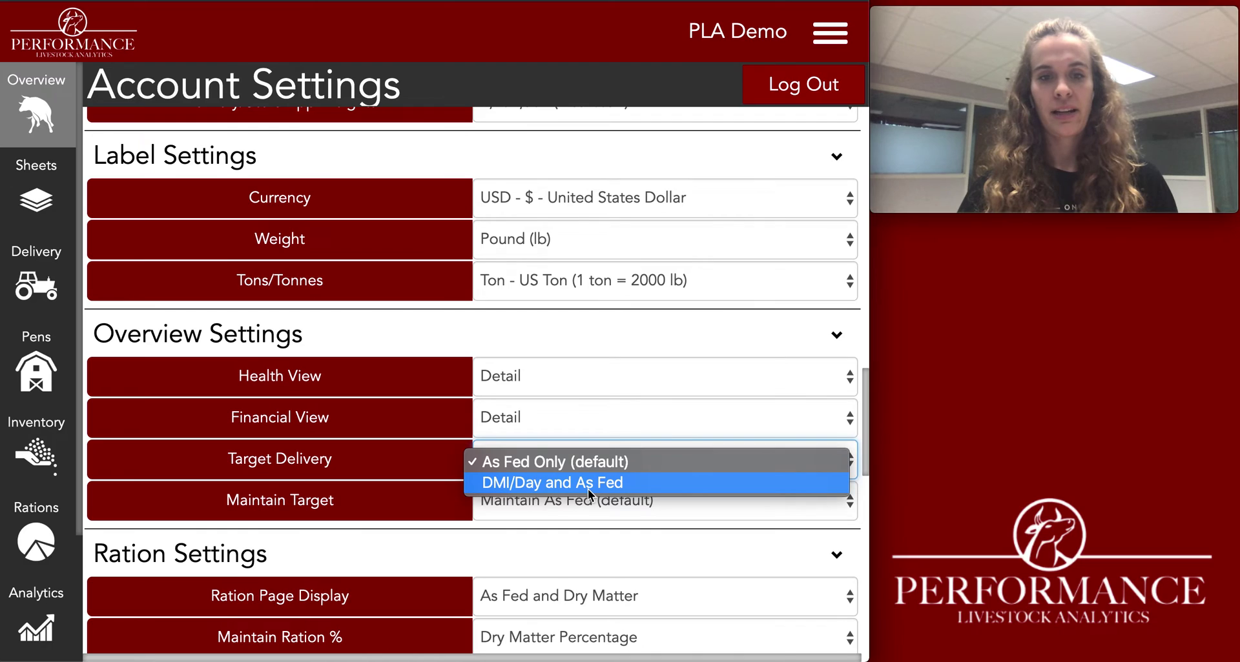
{"action": "left_click", "coordinate": [587, 489]}
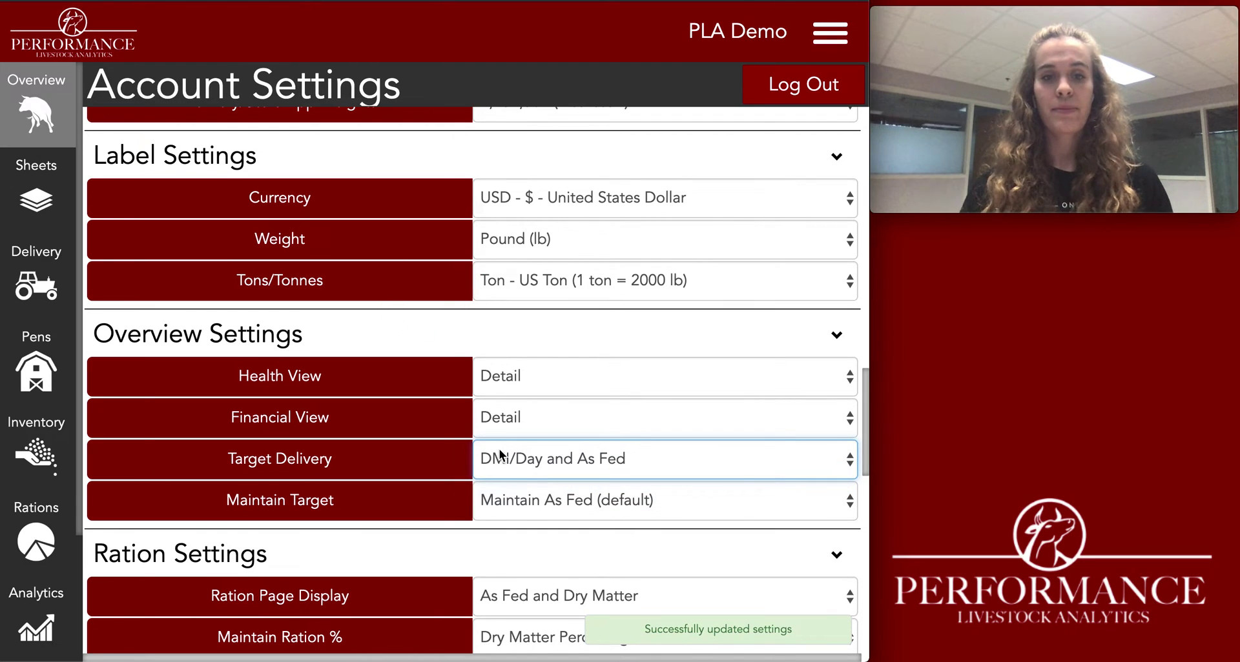
{"action": "left_click", "coordinate": [34, 116]}
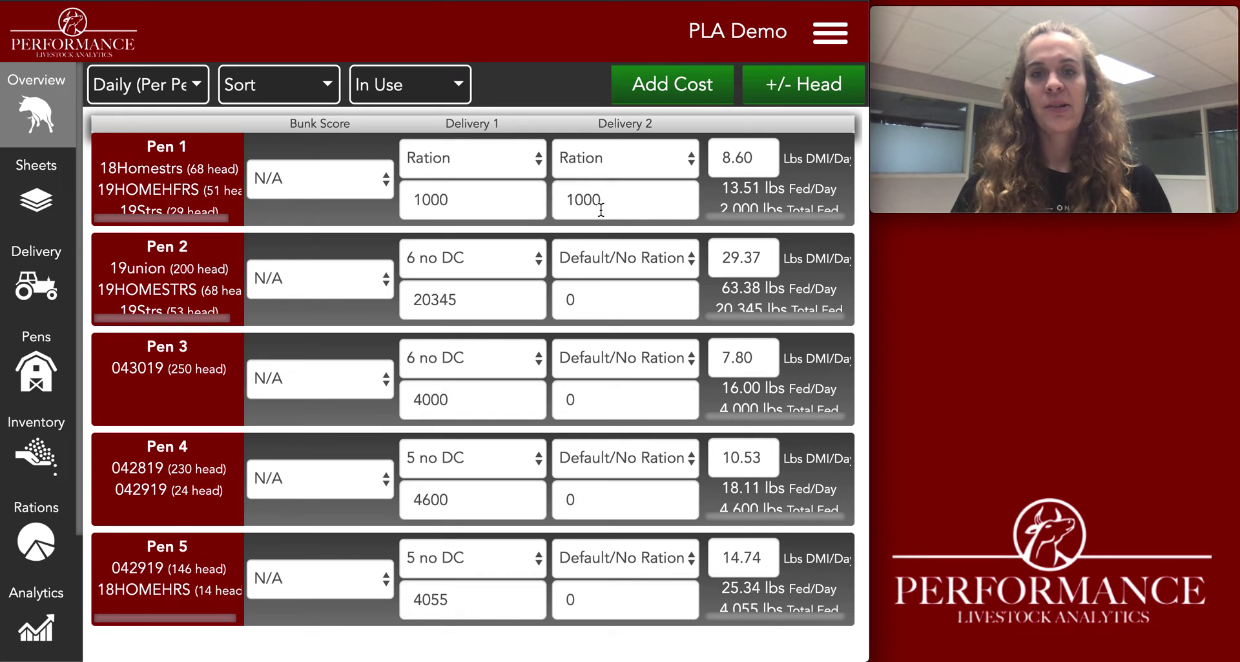
Step: Raise Pen 1's DMI/Day target from 8.60 to 10 lbs, making both deliveries 1162
{"action": "scroll", "coordinate": [766, 164], "scroll_direction": "right", "scroll_amount": 1}
{"action": "scroll", "coordinate": [767, 164], "scroll_direction": "down", "scroll_amount": 1}
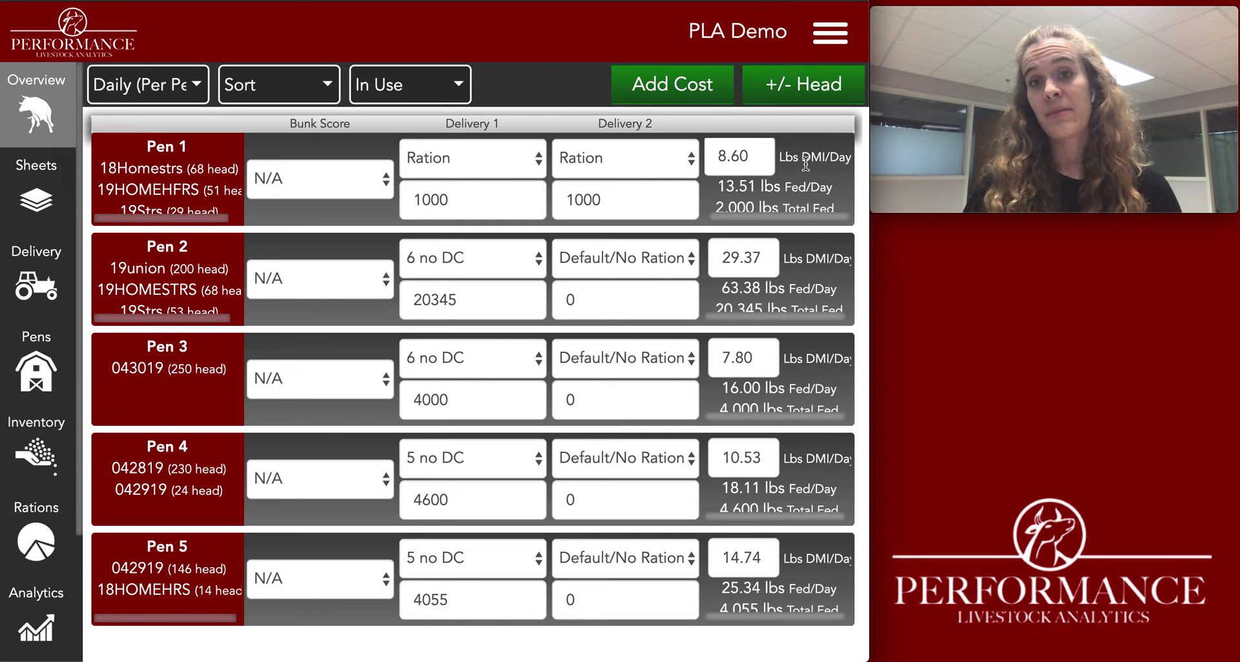
{"action": "left_click", "coordinate": [752, 157]}
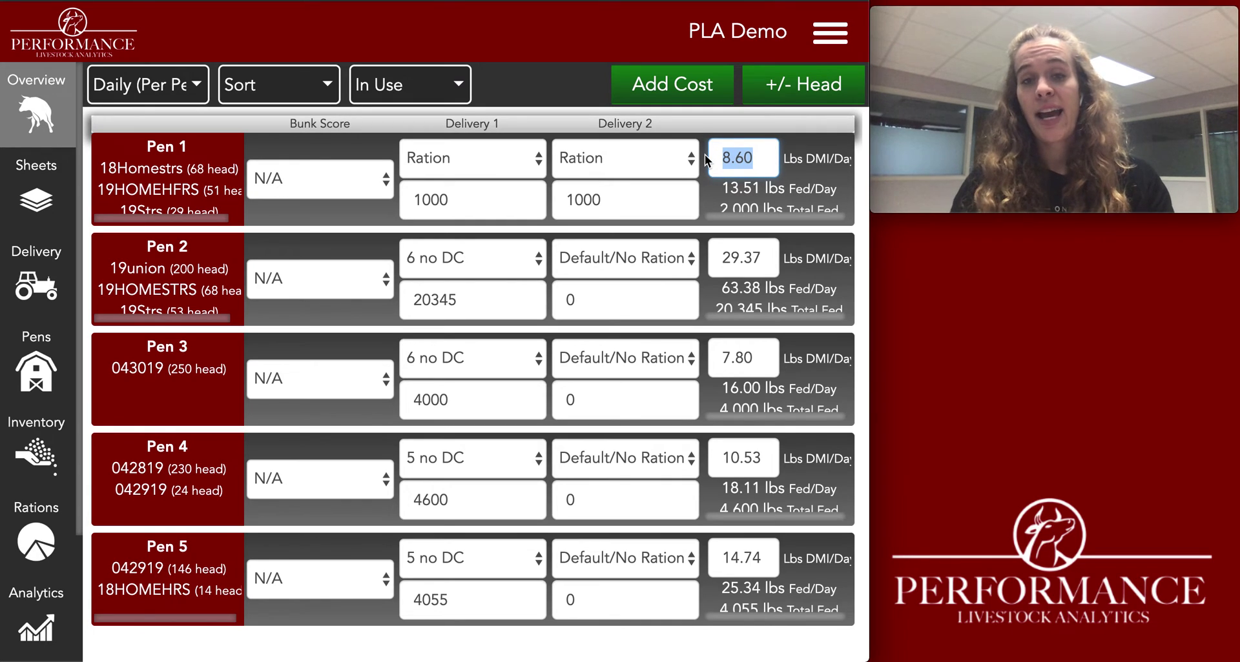
{"action": "type", "text": "10"}
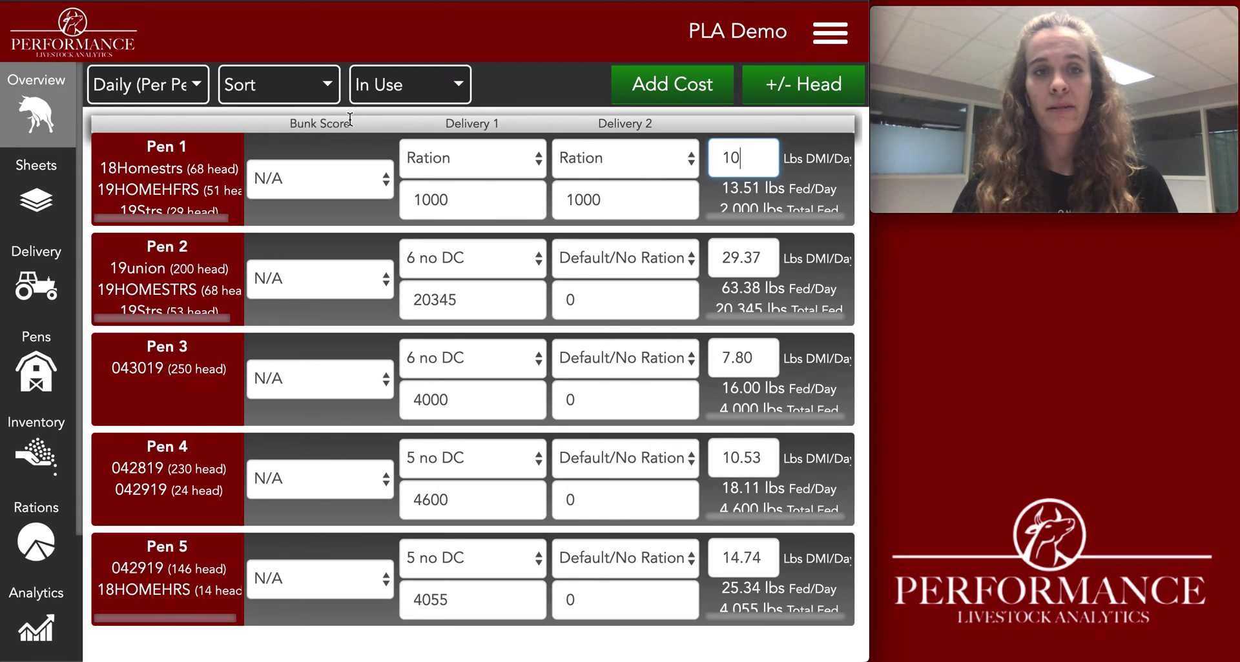
{"action": "left_click", "coordinate": [355, 142]}
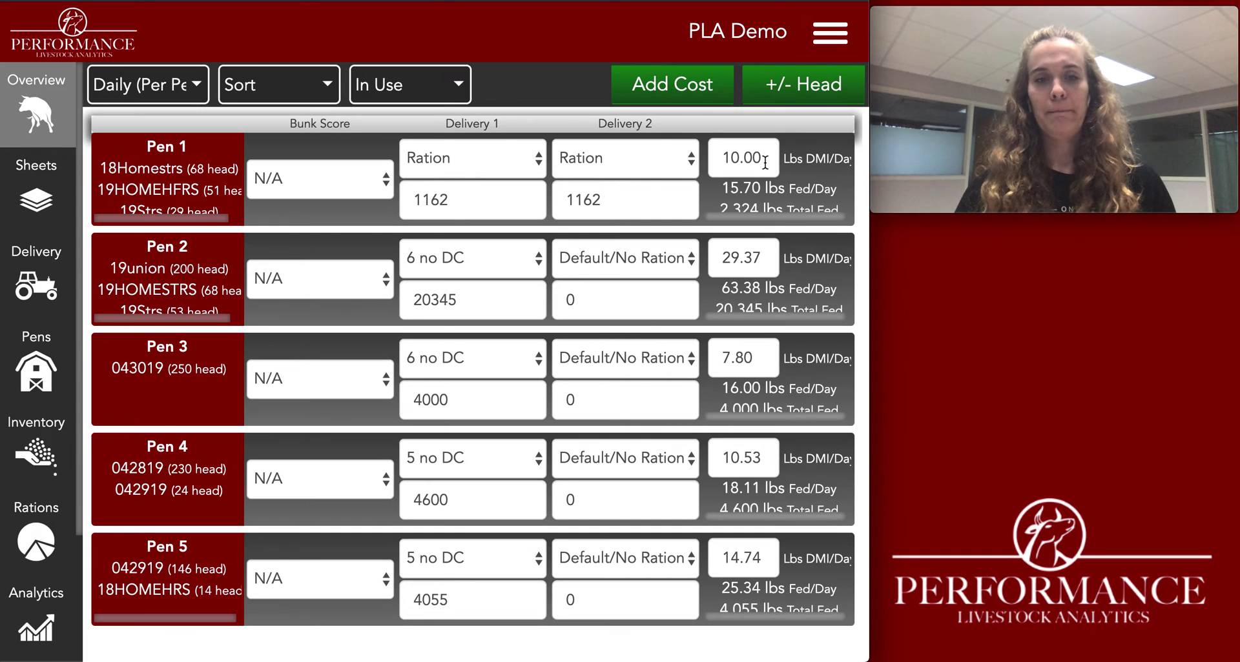
Step: Feed 3 no DC in Pen 1's second delivery, then open the account settings
{"action": "scroll", "coordinate": [765, 163], "scroll_direction": "down", "scroll_amount": 1}
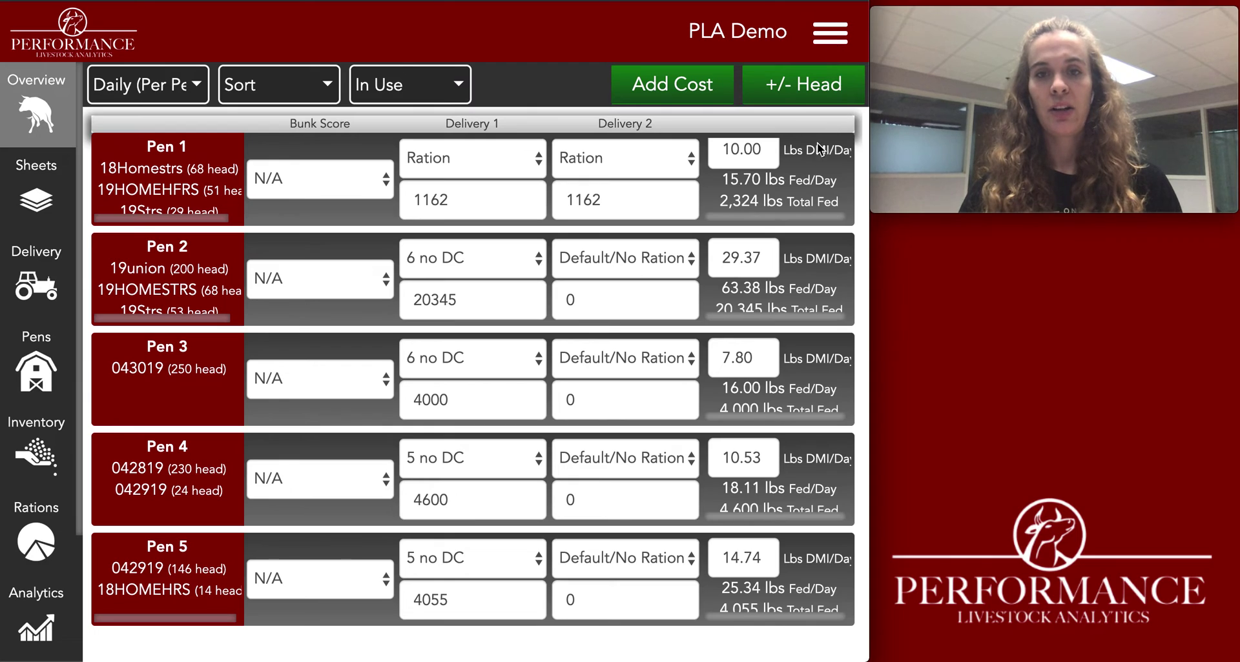
{"action": "left_click", "coordinate": [614, 157]}
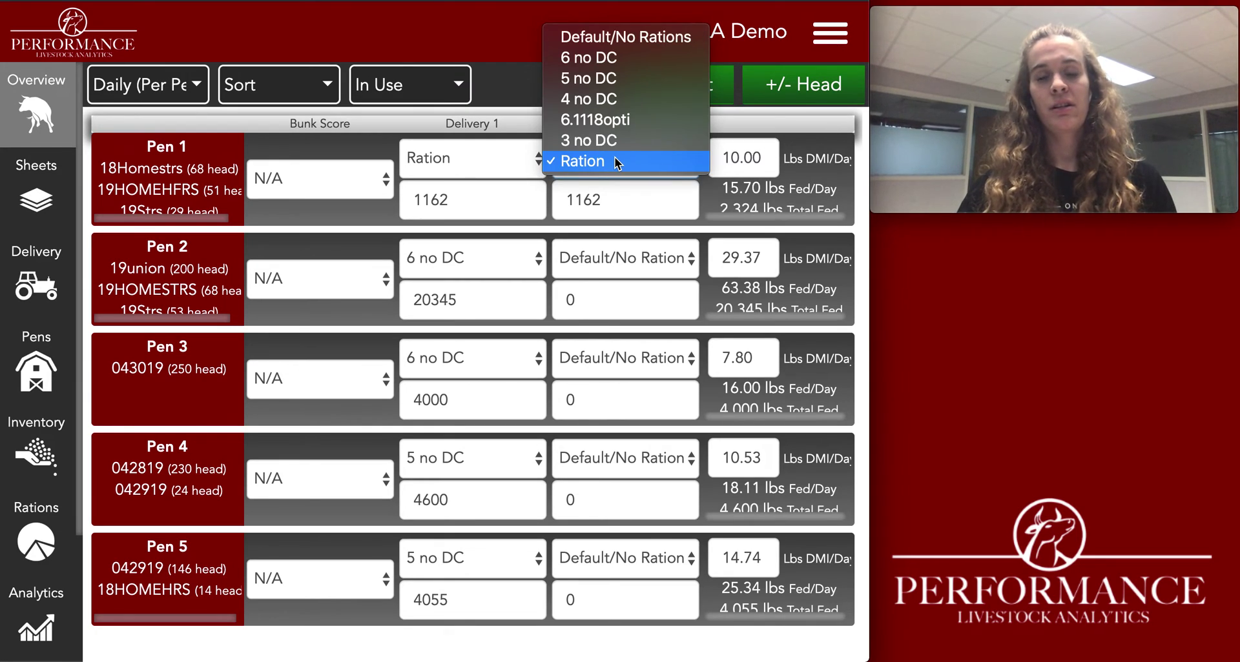
{"action": "left_click", "coordinate": [614, 146]}
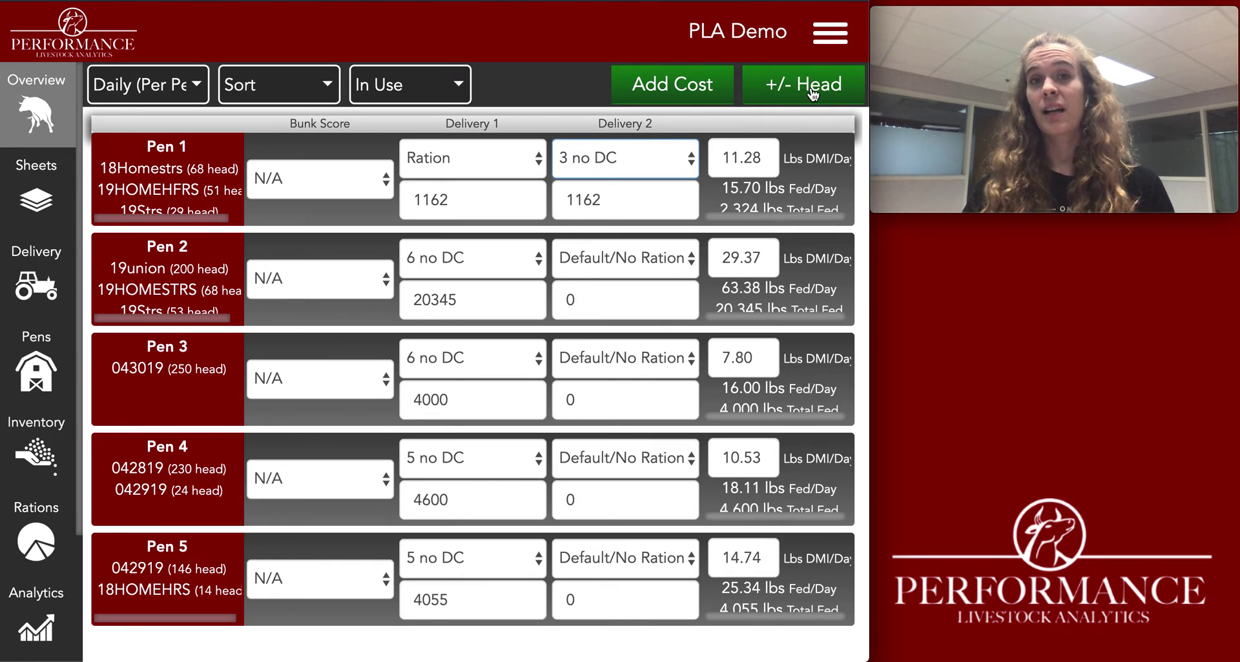
{"action": "left_click", "coordinate": [825, 46]}
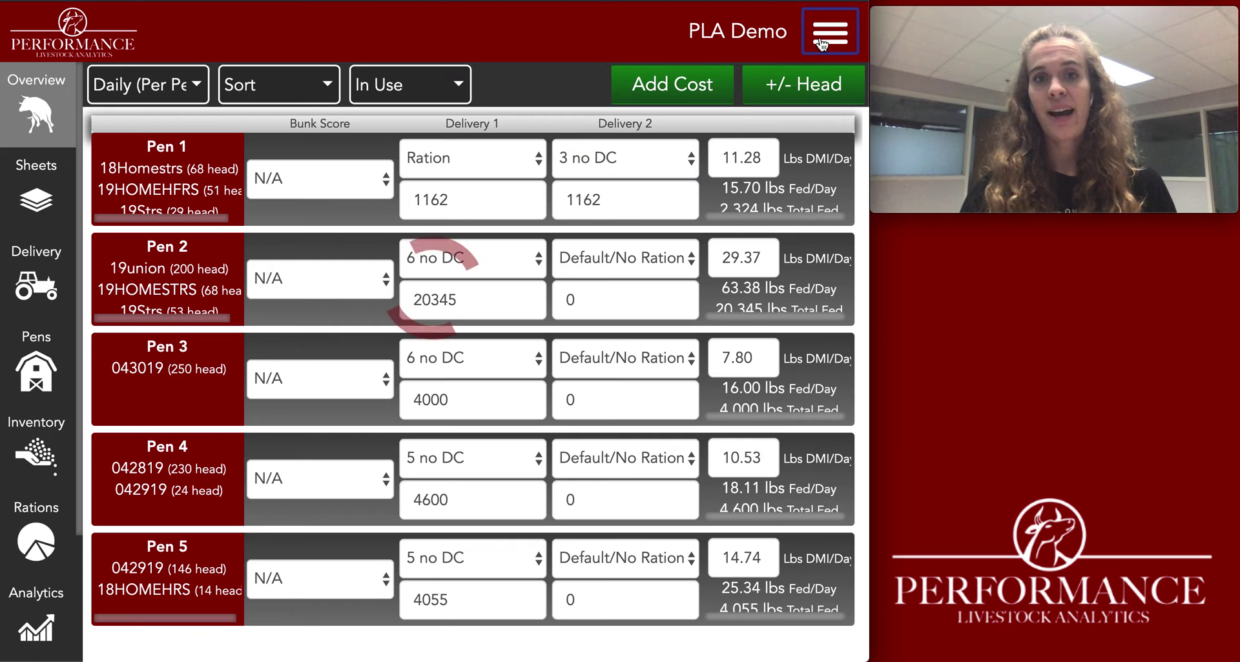
Step: Choose Maintain DMI for Maintain Target under Overview Settings, then return to the pen overview
{"action": "scroll", "coordinate": [640, 433], "scroll_direction": "down", "scroll_amount": 10}
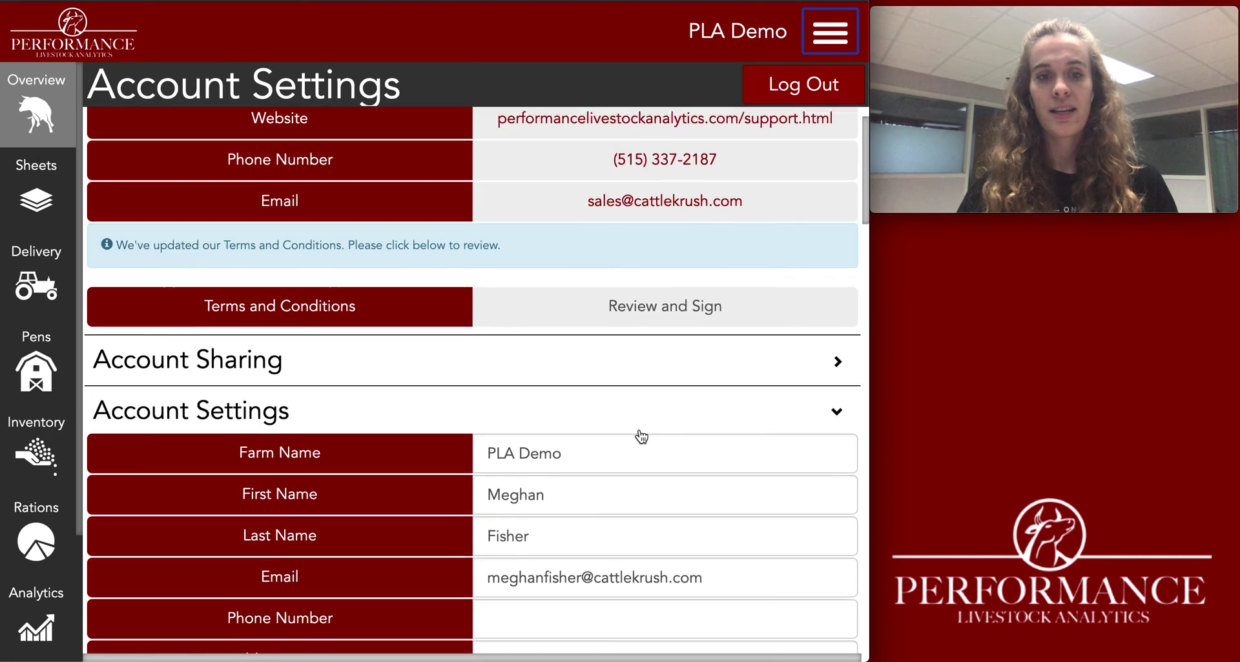
{"action": "scroll", "coordinate": [641, 437], "scroll_direction": "down", "scroll_amount": 5}
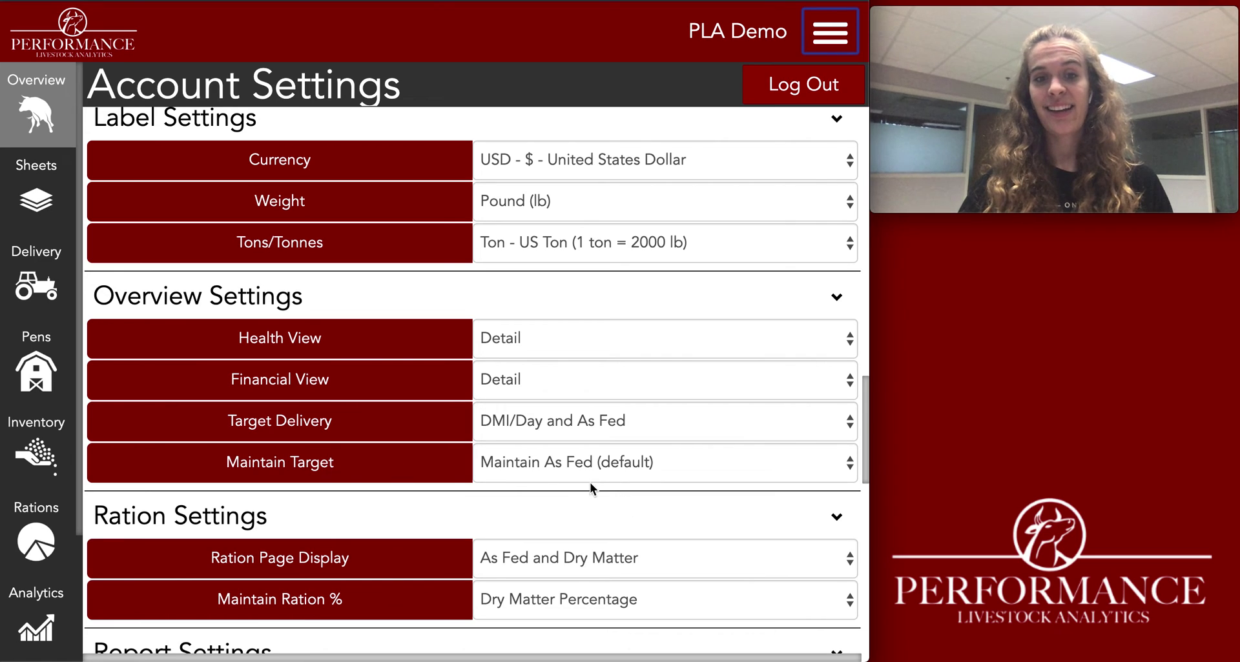
{"action": "left_click", "coordinate": [499, 463]}
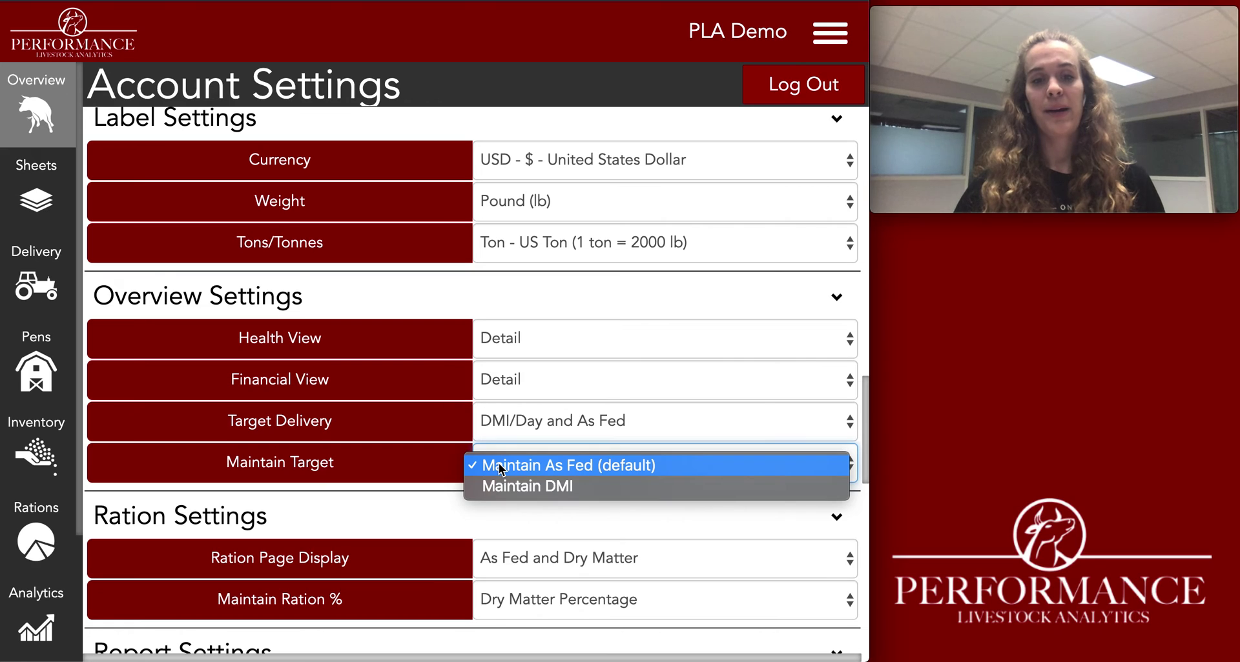
{"action": "left_click", "coordinate": [503, 486]}
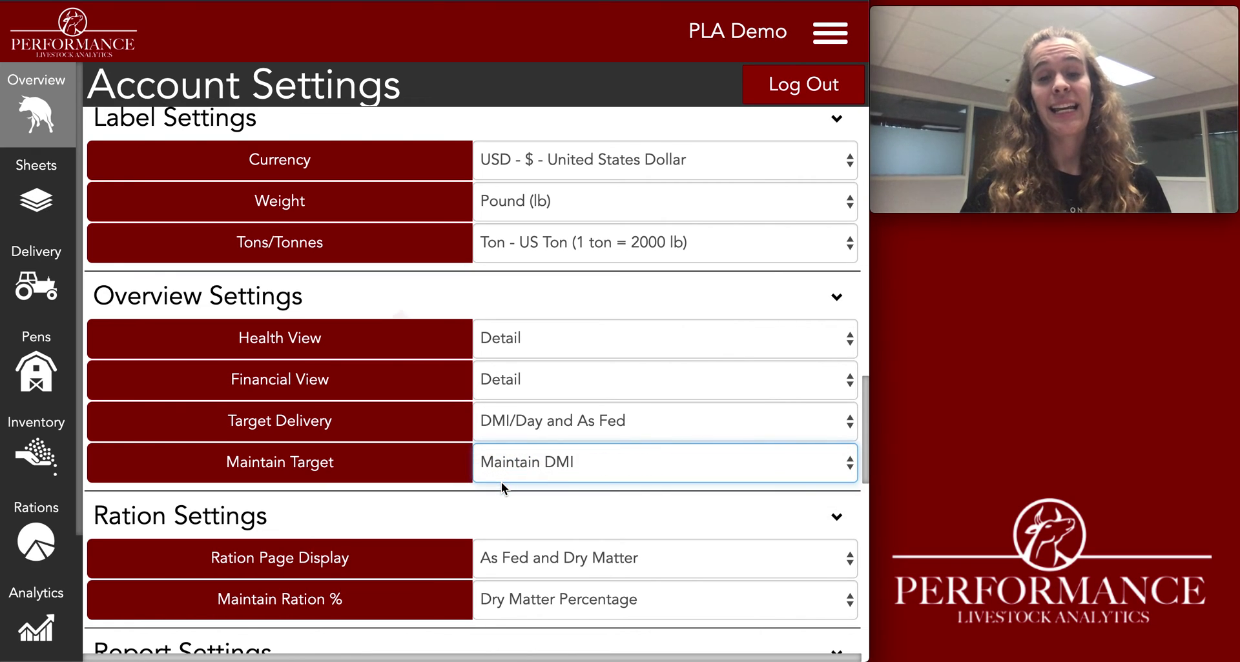
{"action": "left_click", "coordinate": [22, 122]}
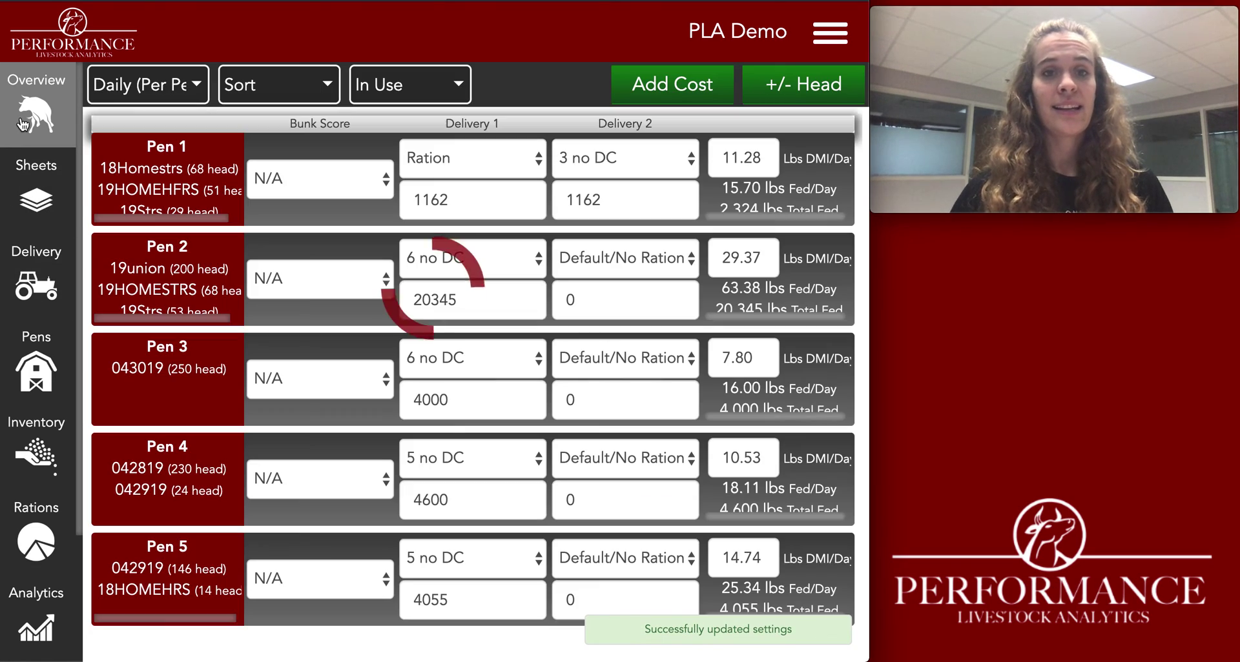
{"action": "left_click", "coordinate": [626, 156]}
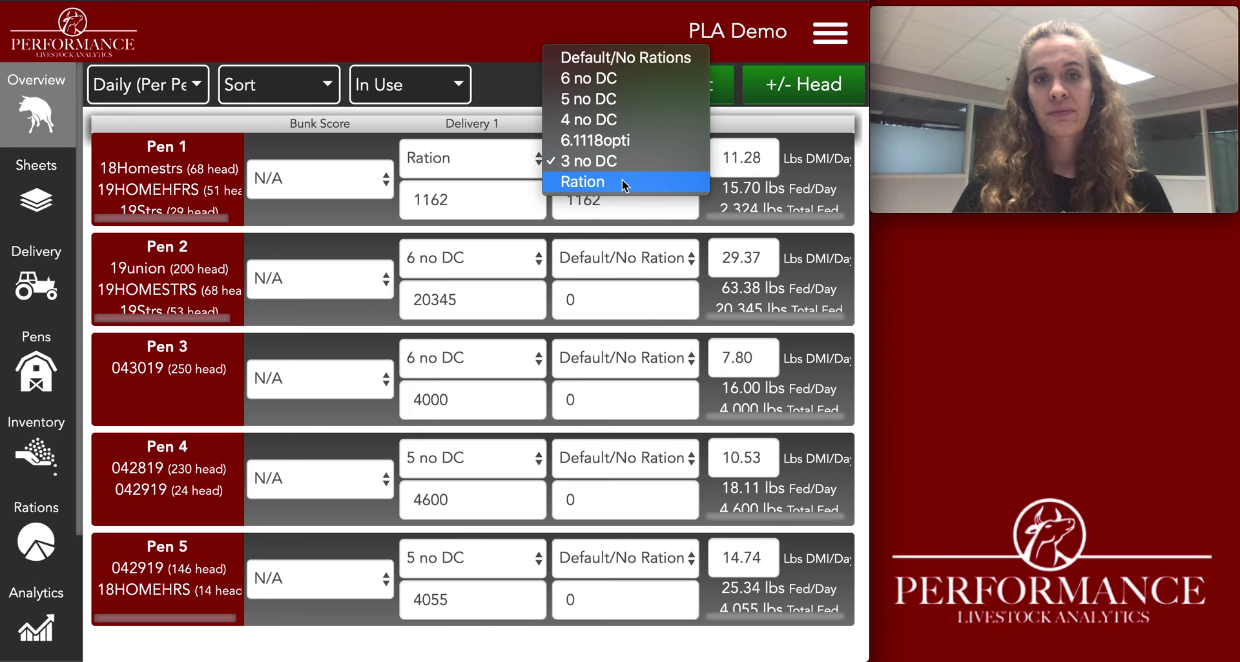
{"action": "left_click", "coordinate": [621, 181]}
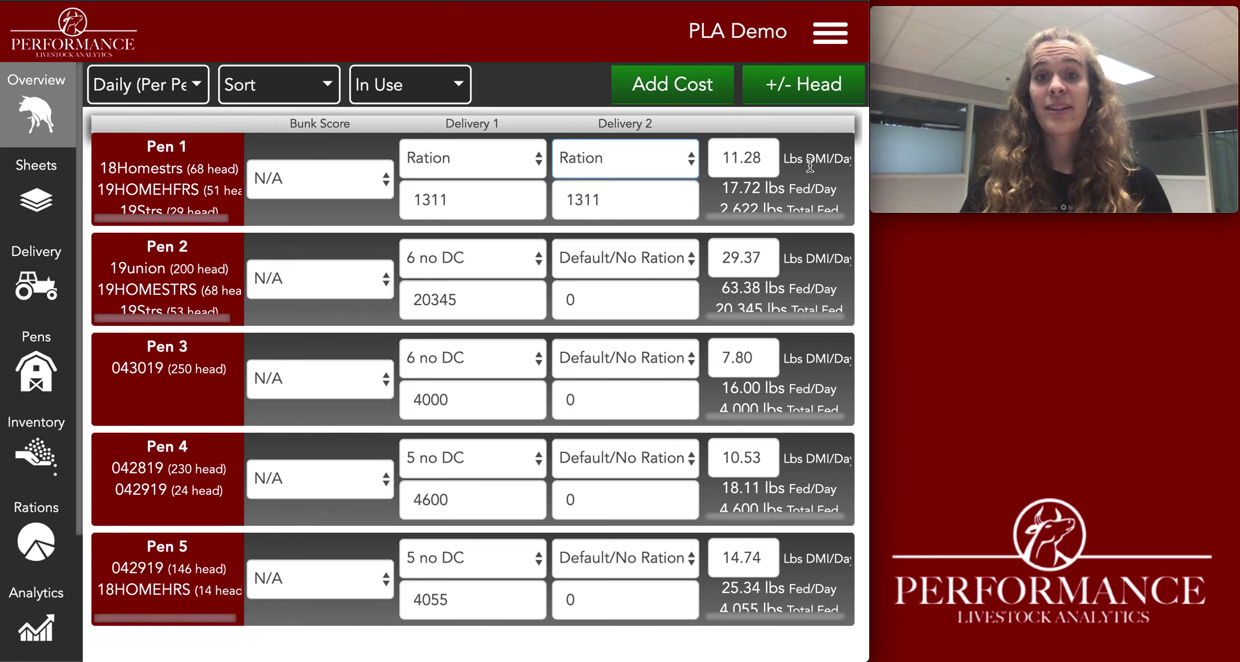
{"action": "left_click", "coordinate": [614, 199]}
{"action": "left_click_drag", "start_coordinate": [613, 198], "coordinate": [566, 199]}
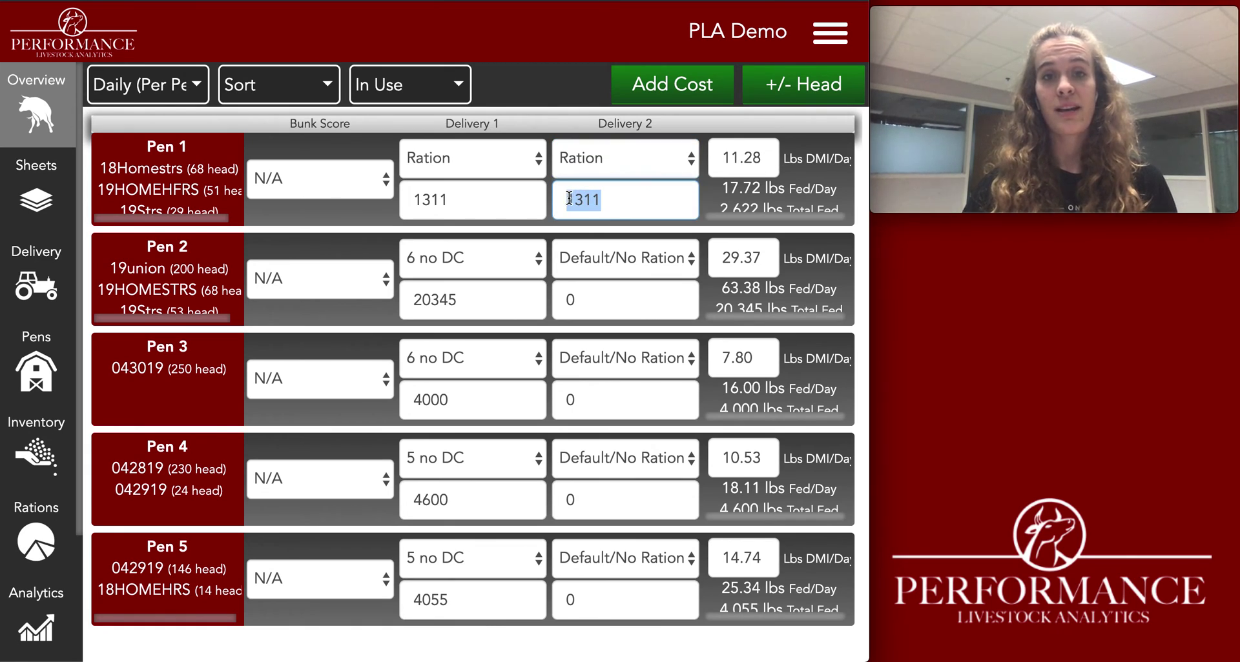
{"action": "left_click_drag", "start_coordinate": [465, 199], "coordinate": [412, 199]}
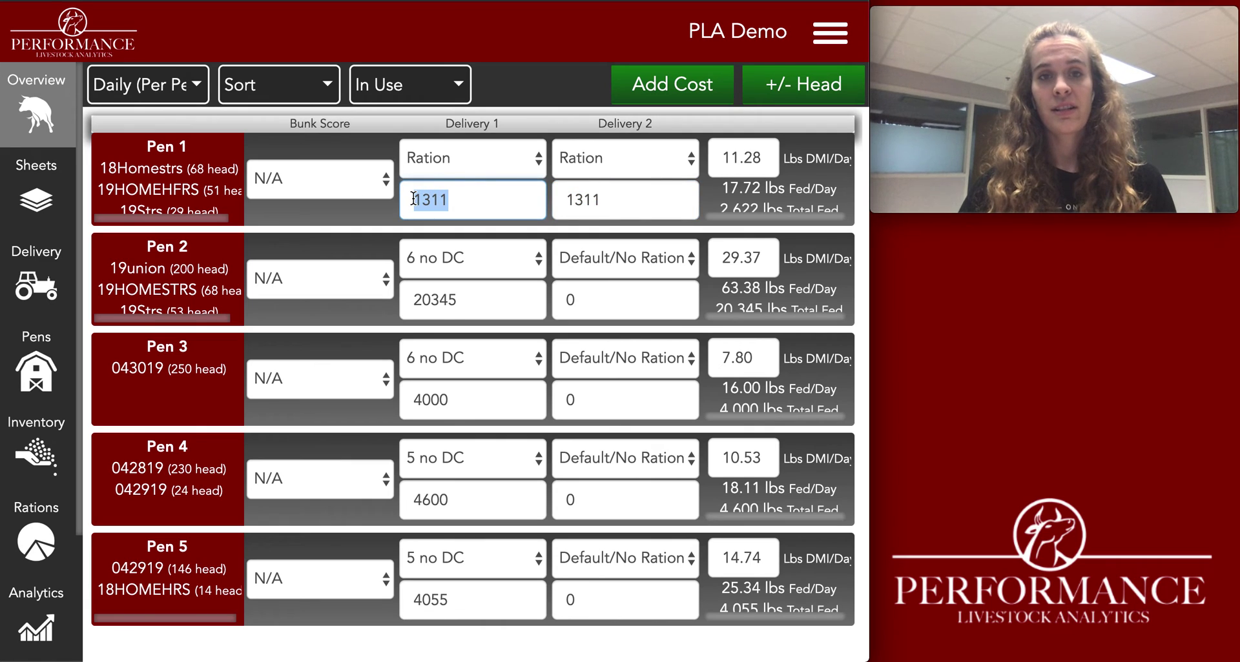
{"action": "left_click", "coordinate": [567, 199]}
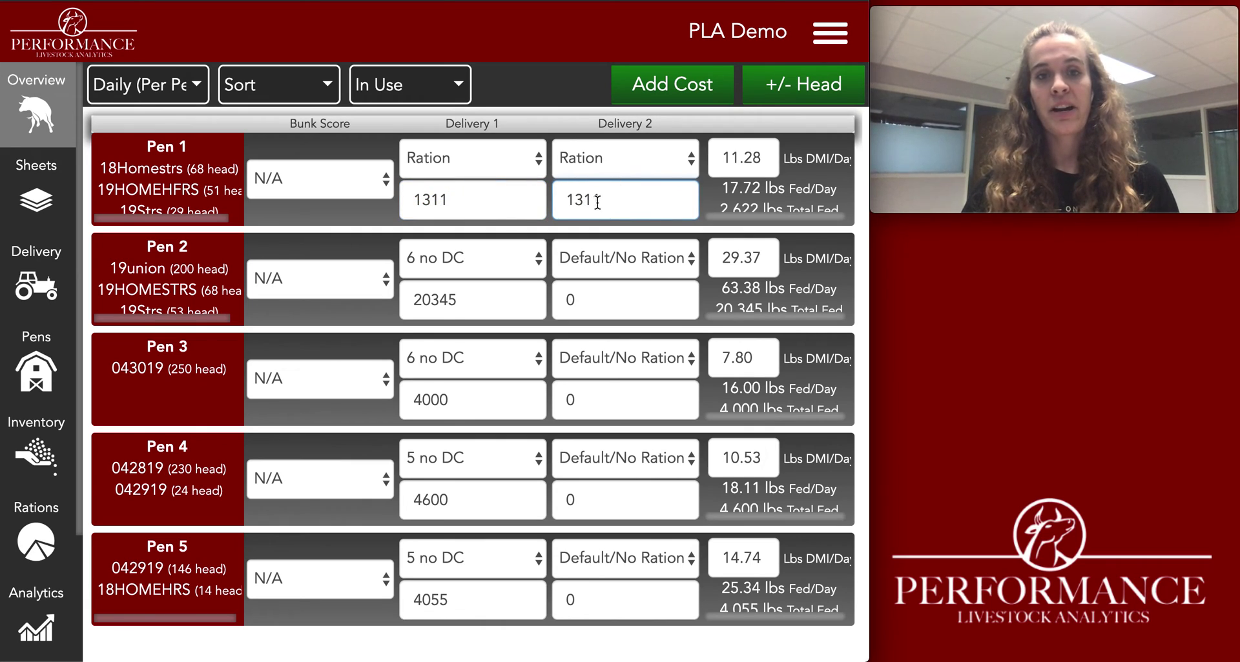
{"action": "left_click", "coordinate": [596, 158]}
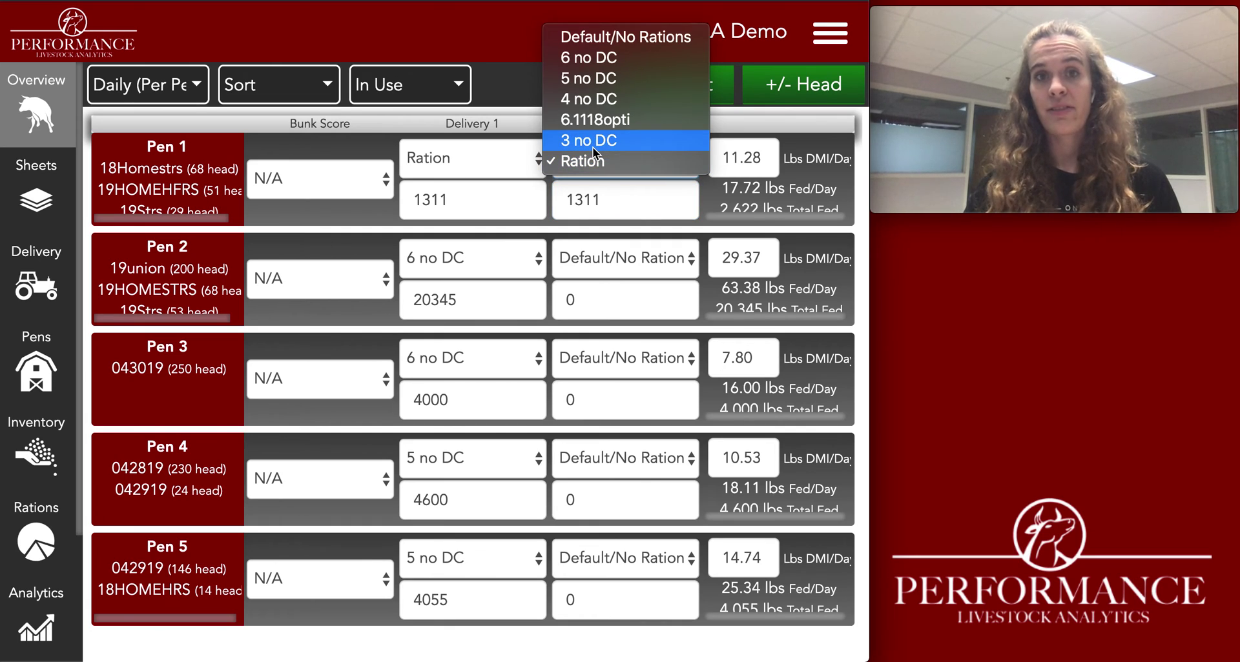
{"action": "left_click", "coordinate": [592, 141]}
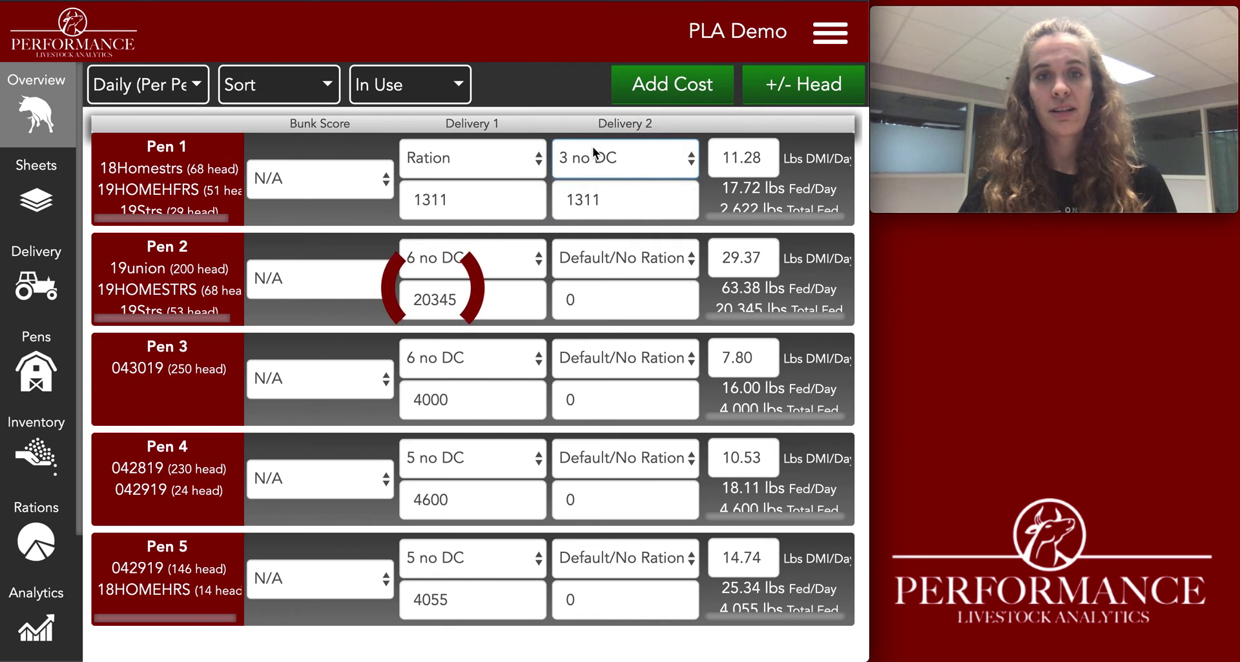